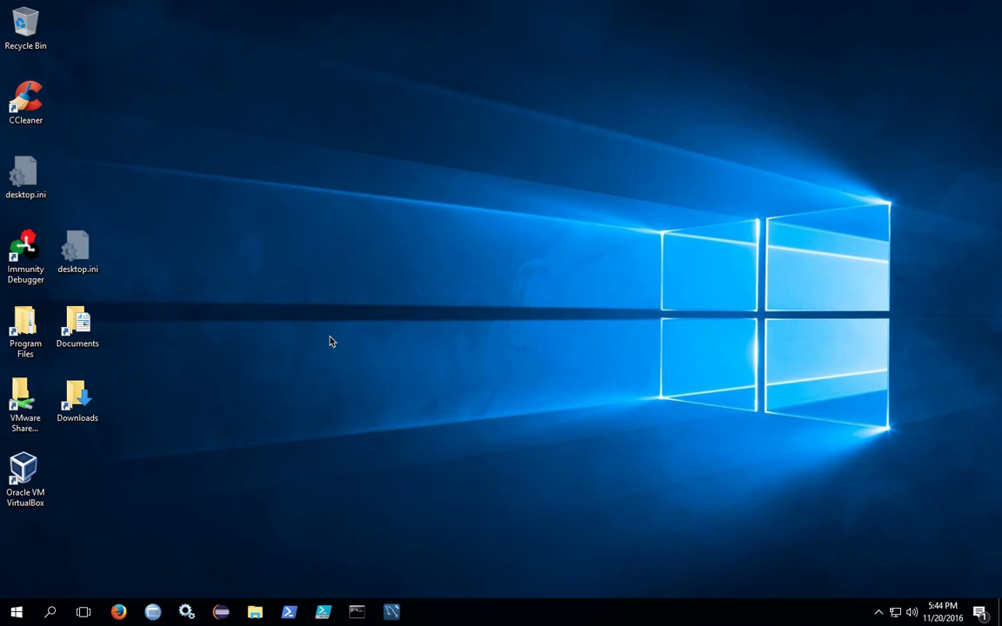
# Step: Search the web for packer in Firefox and open the downloads page of the Packer by HashiCorp site
pyautogui.click(118, 612)
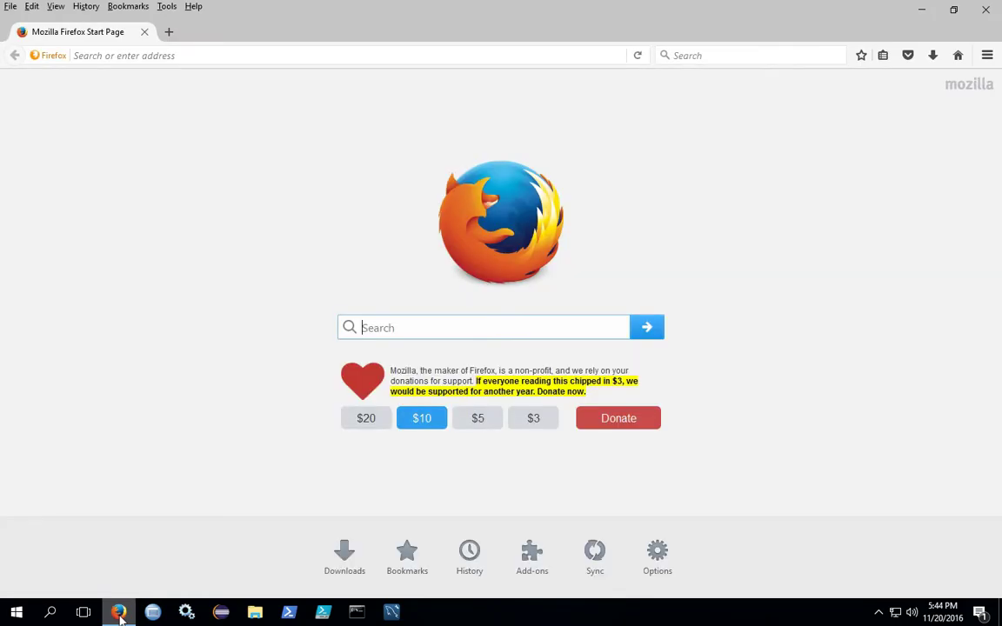
pyautogui.write('packer')
pyautogui.press('Return')
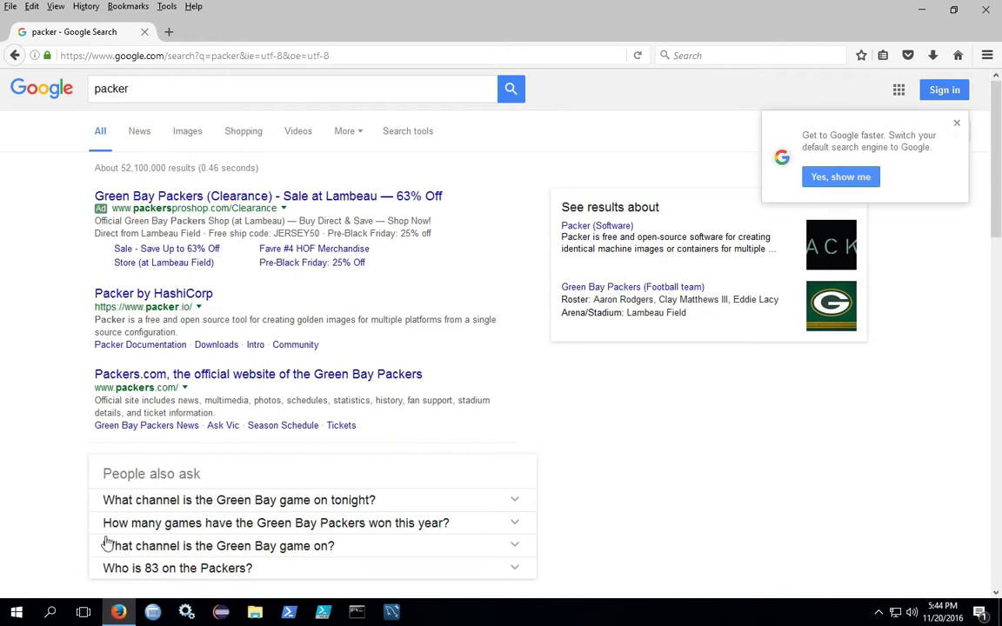
pyautogui.click(163, 295)
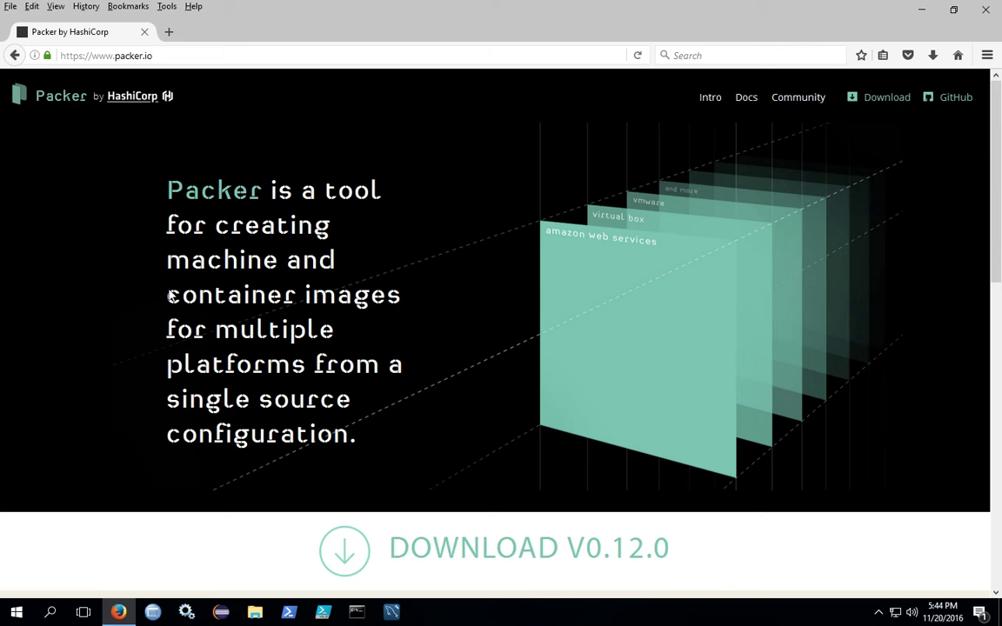
pyautogui.click(882, 104)
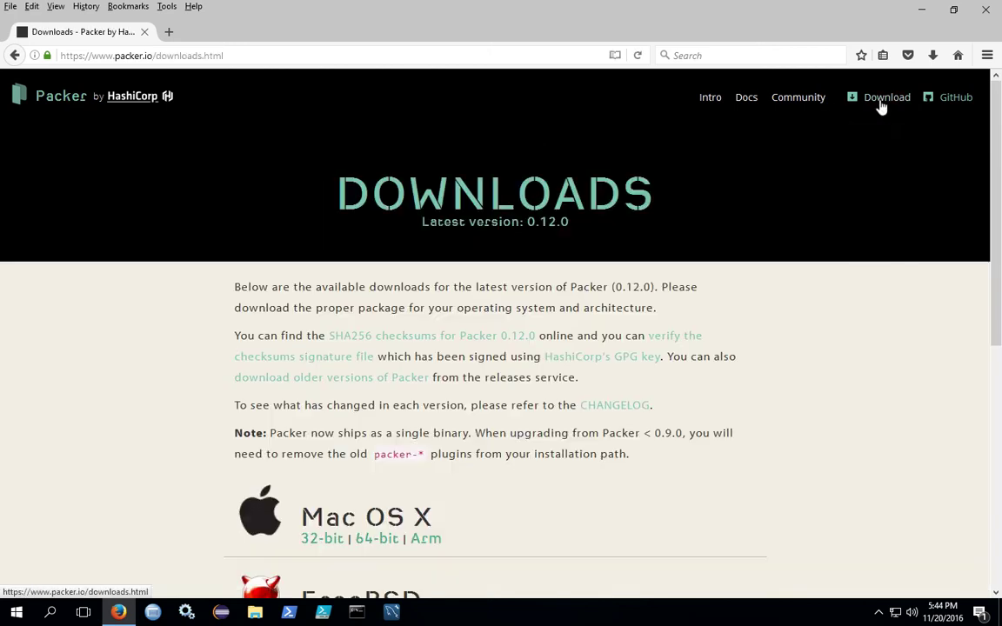
# Step: Request the 64-bit Windows package of Packer 0.12.0 and dismiss the save prompt without downloading it
pyautogui.scroll(-5, 269, 347)
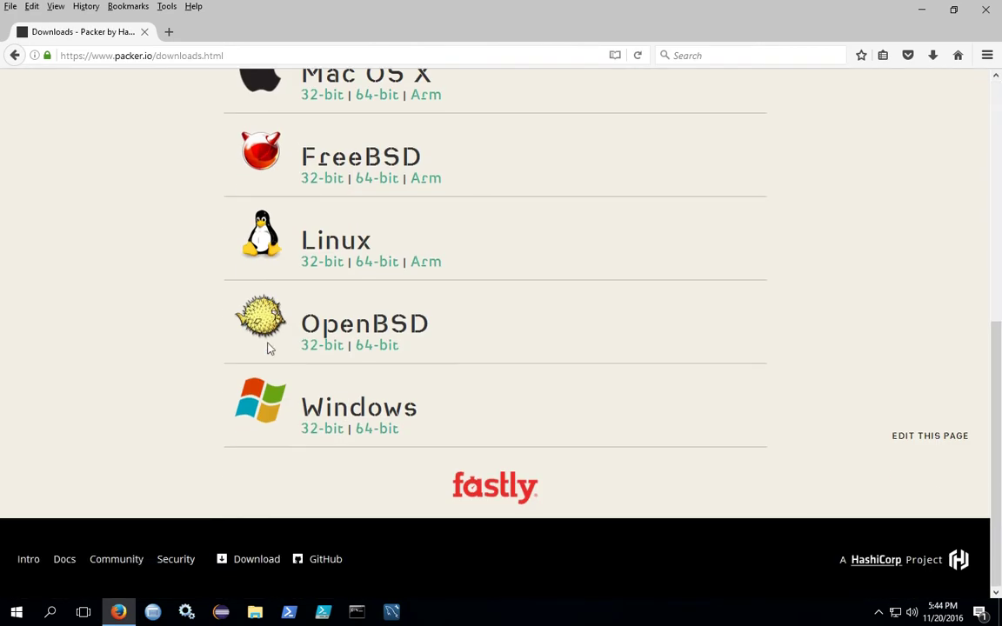
pyautogui.scroll(6, 269, 347)
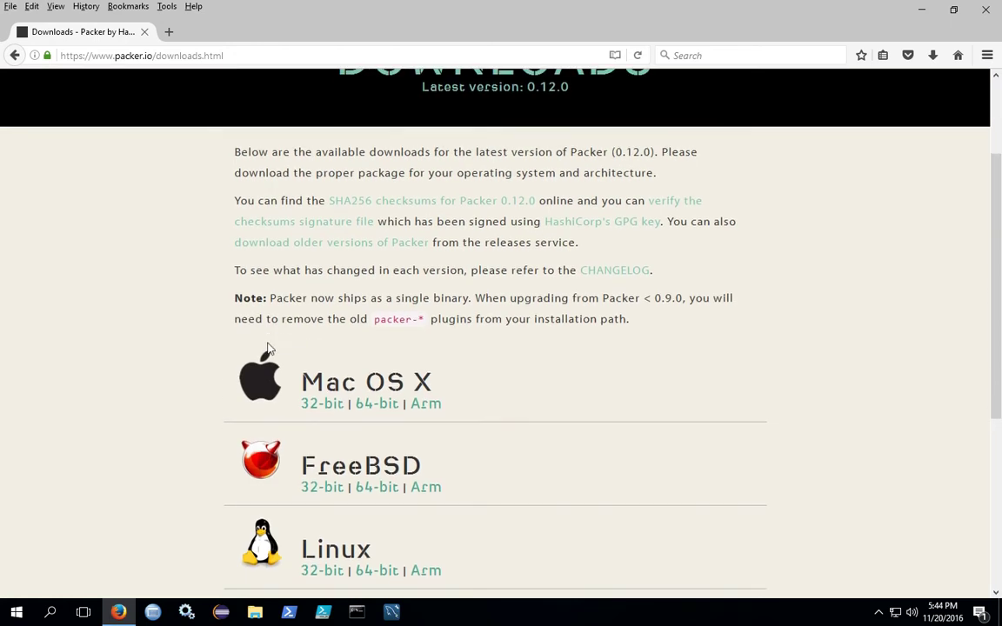
pyautogui.scroll(-6, 269, 347)
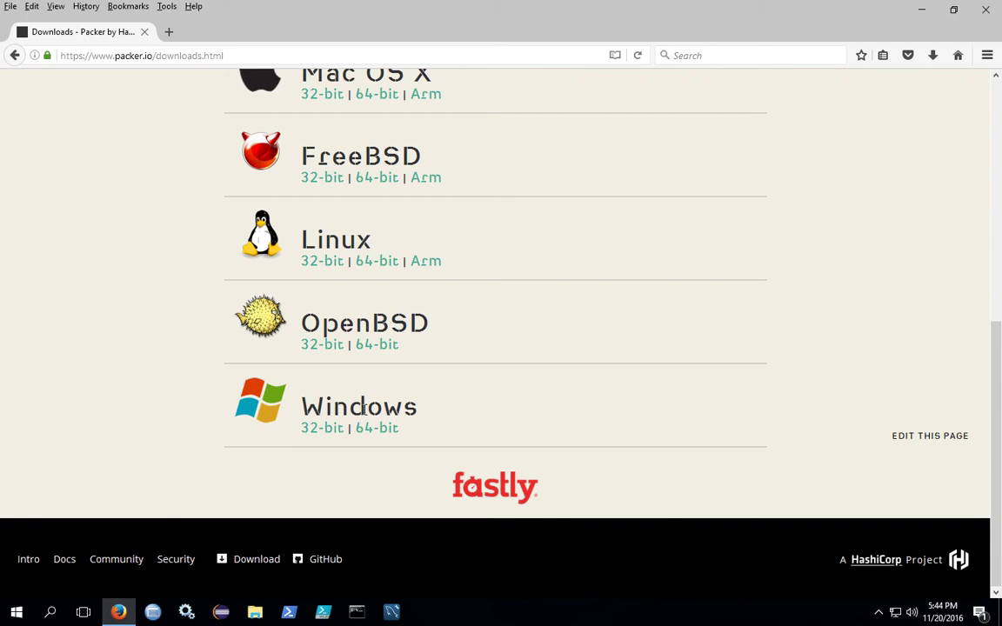
pyautogui.click(393, 430)
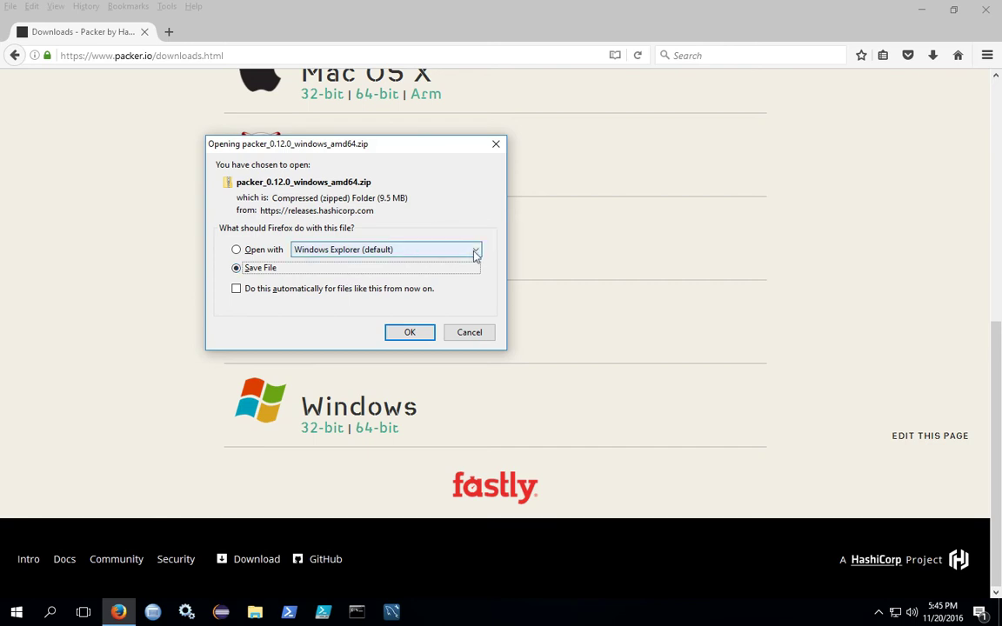
pyautogui.click(470, 335)
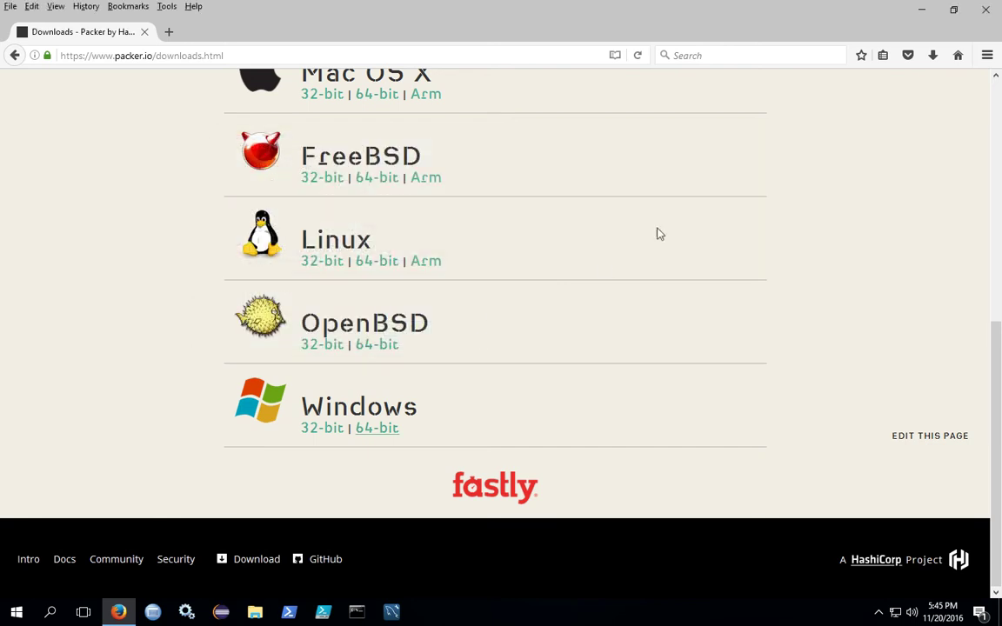
# Step: Switch to File Explorer, open packer_0.12.0_windows_amd64.zip in the Downloads folder and copy packer.exe
pyautogui.click(255, 613)
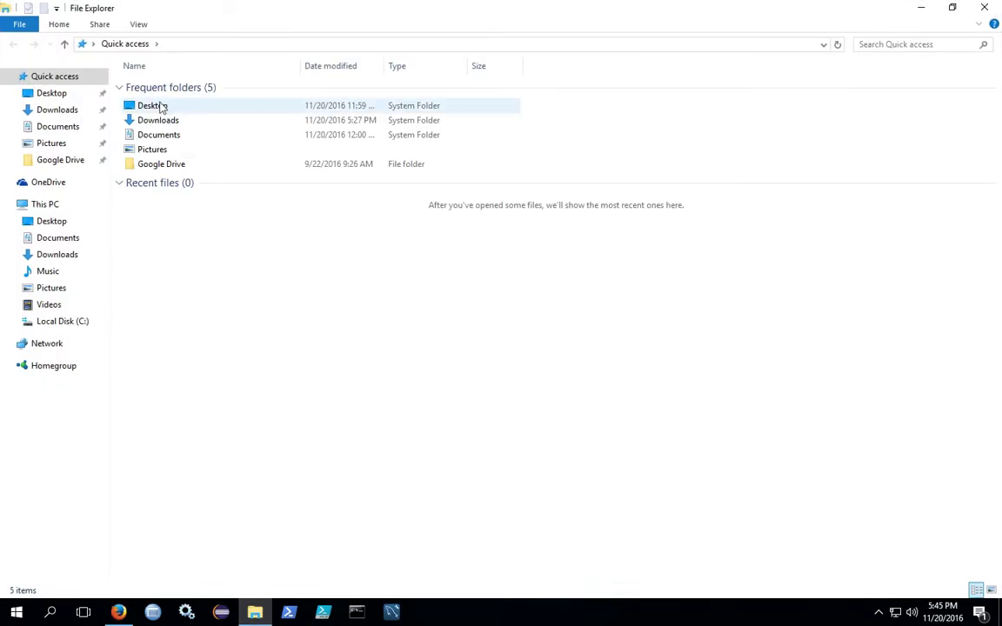
pyautogui.doubleClick(158, 120)
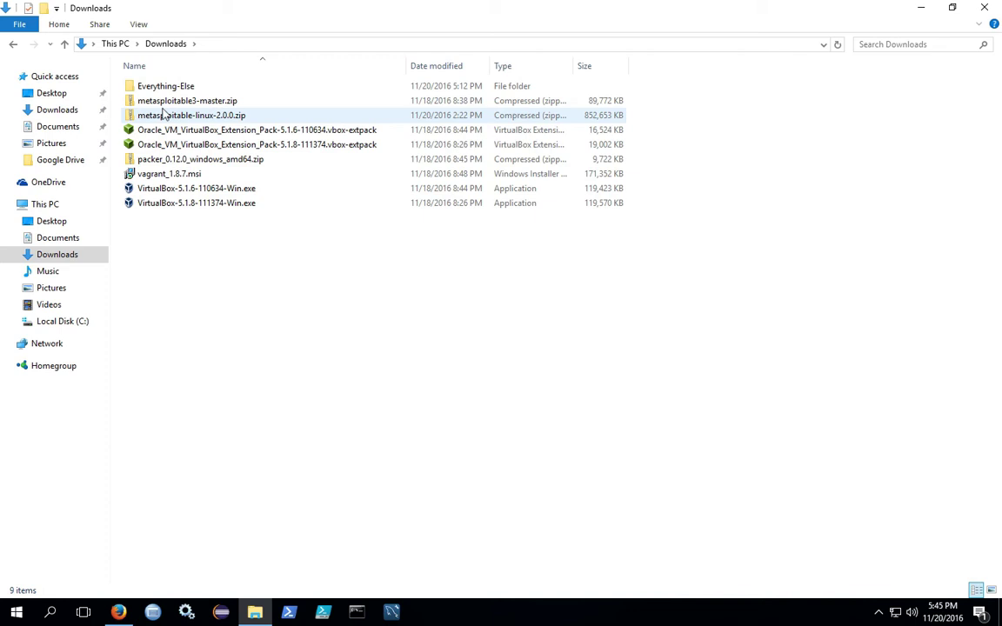
pyautogui.click(203, 165)
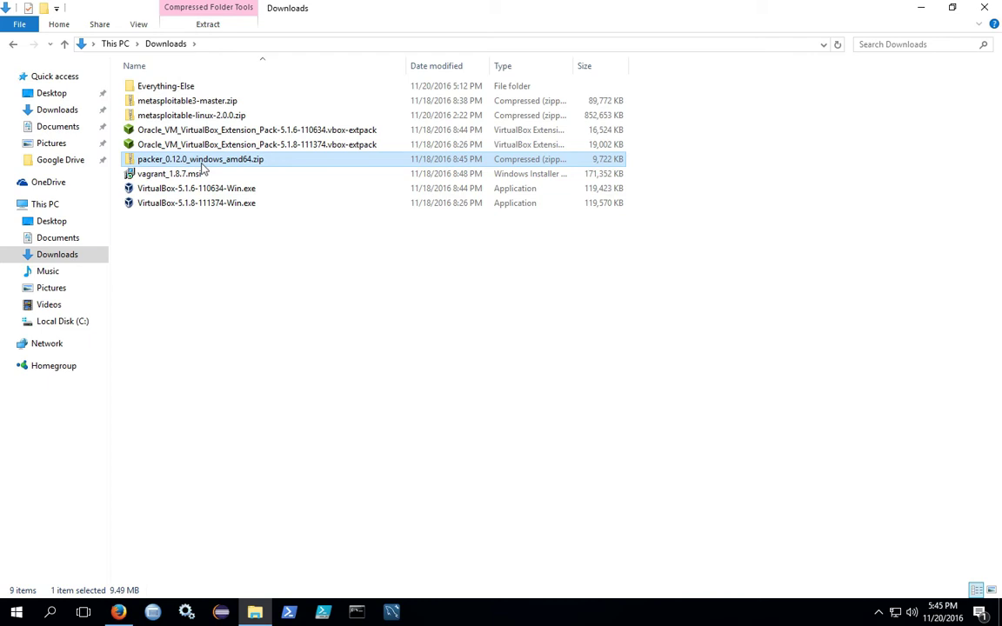
pyautogui.doubleClick(203, 163)
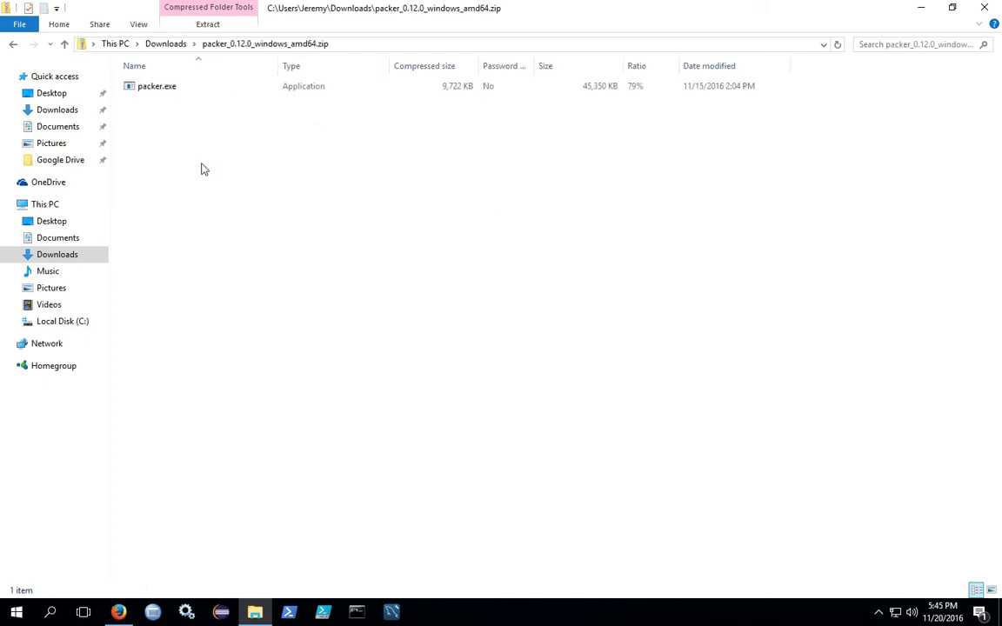
pyautogui.click(165, 92)
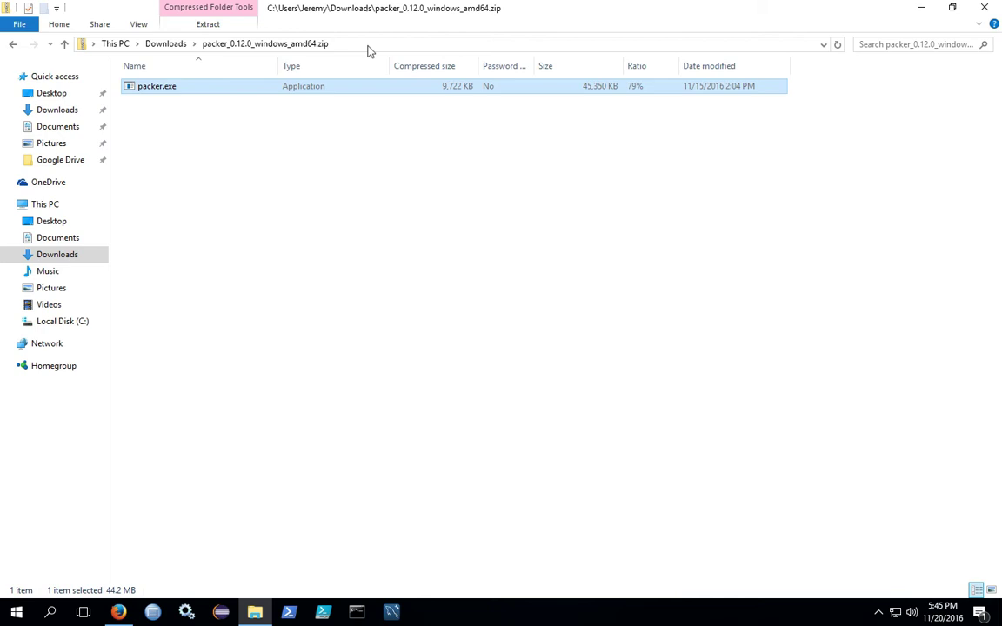
# Step: Create a new folder named Packer in C:\Program Files
pyautogui.click(68, 323)
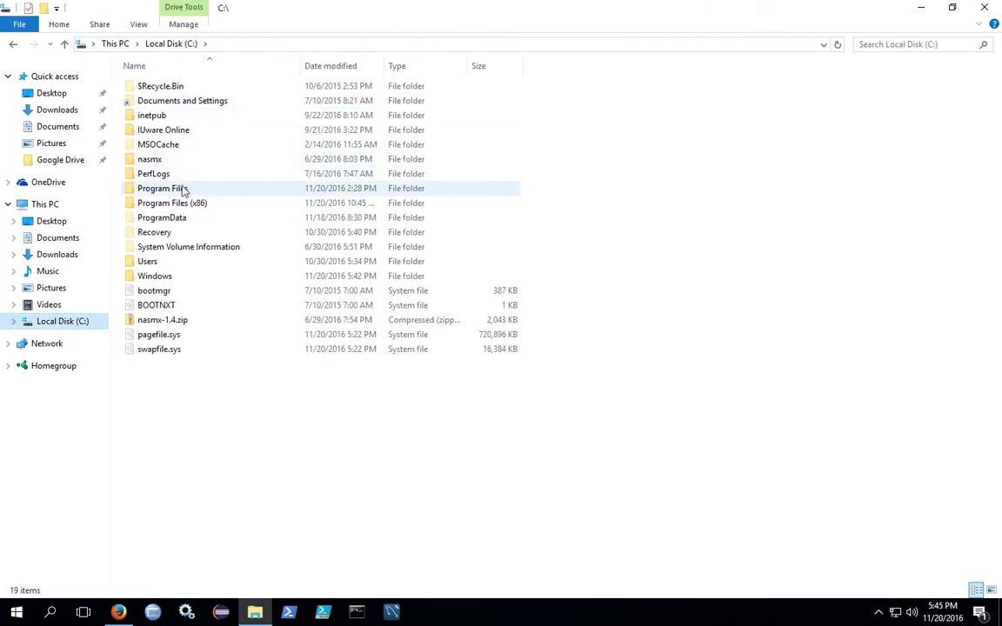
pyautogui.doubleClick(162, 188)
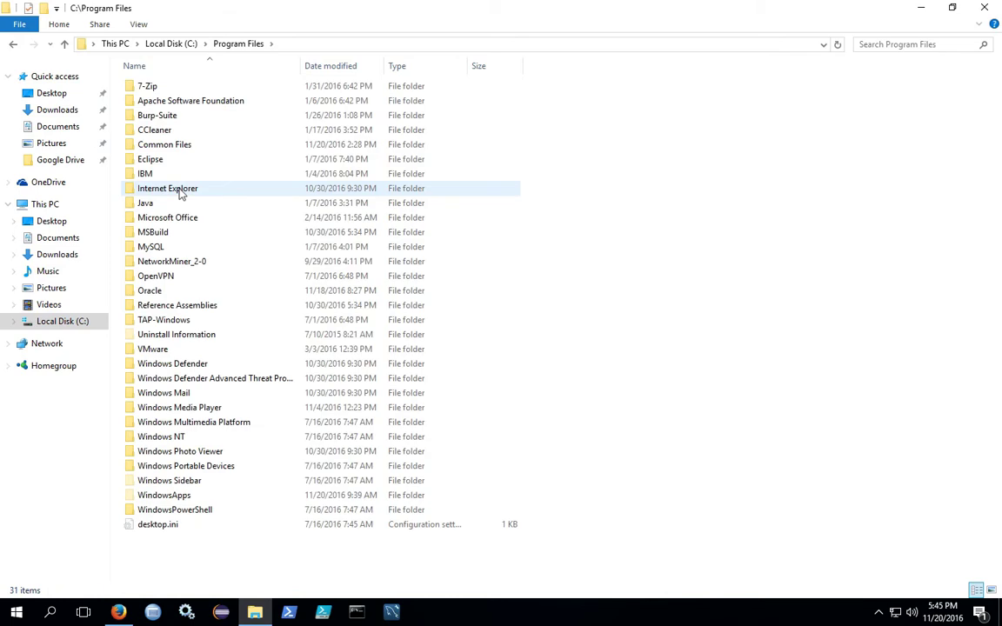
pyautogui.rightClick(574, 247)
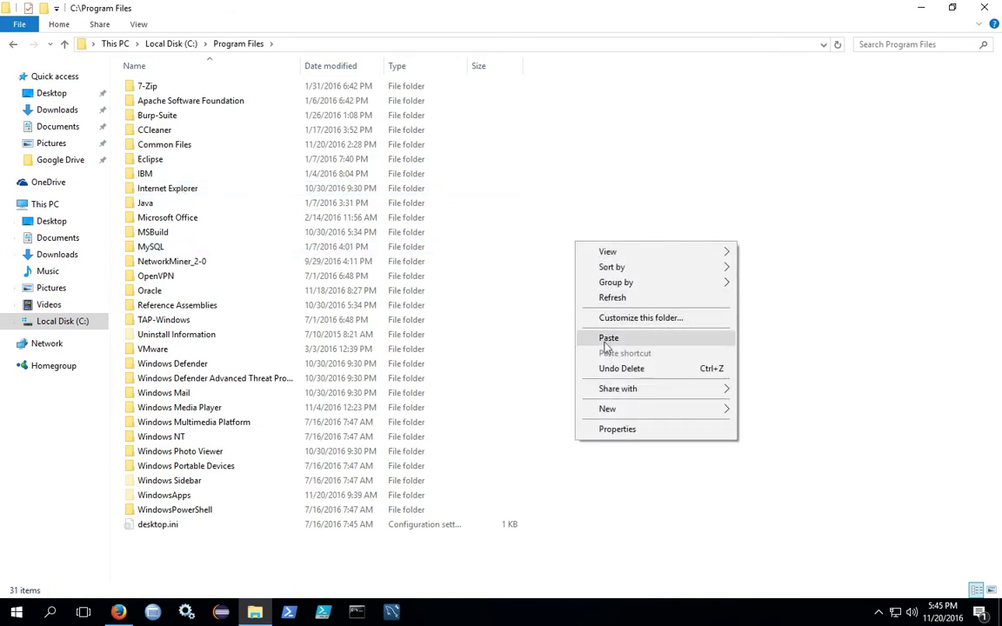
pyautogui.moveTo(608, 411)
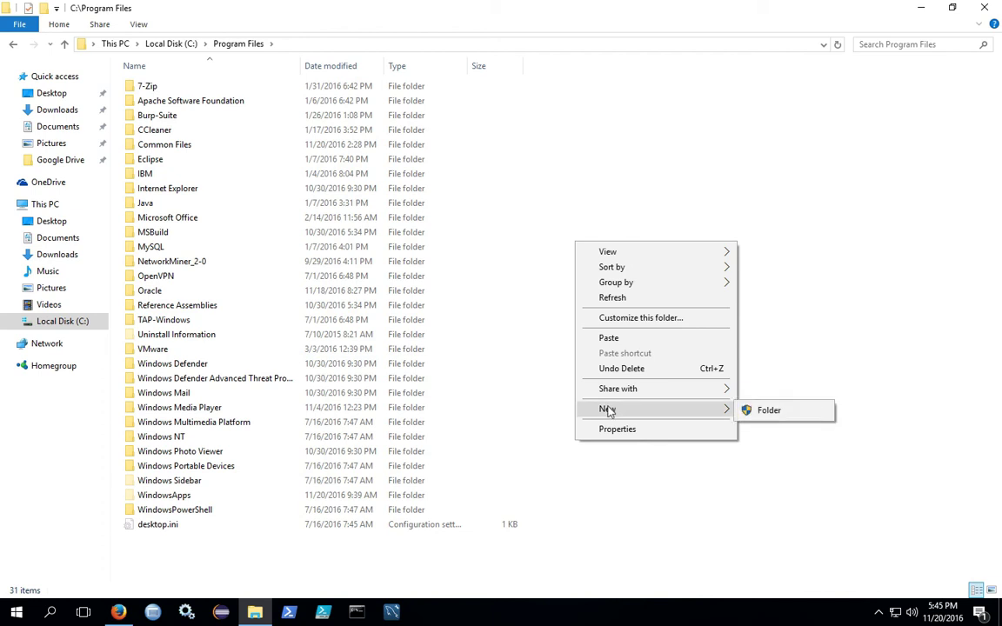
pyautogui.click(754, 411)
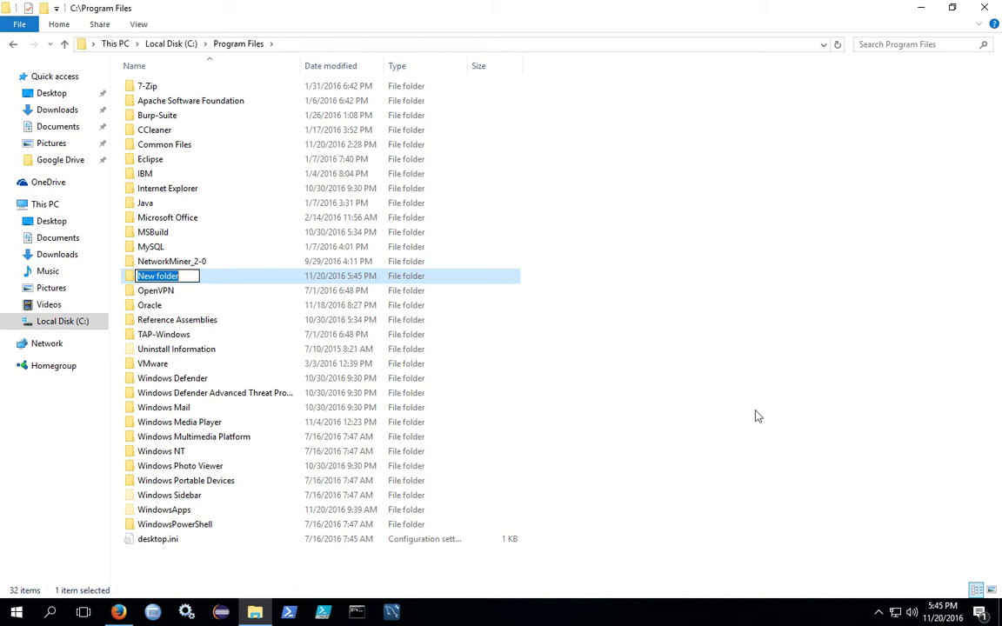
pyautogui.write('Packer')
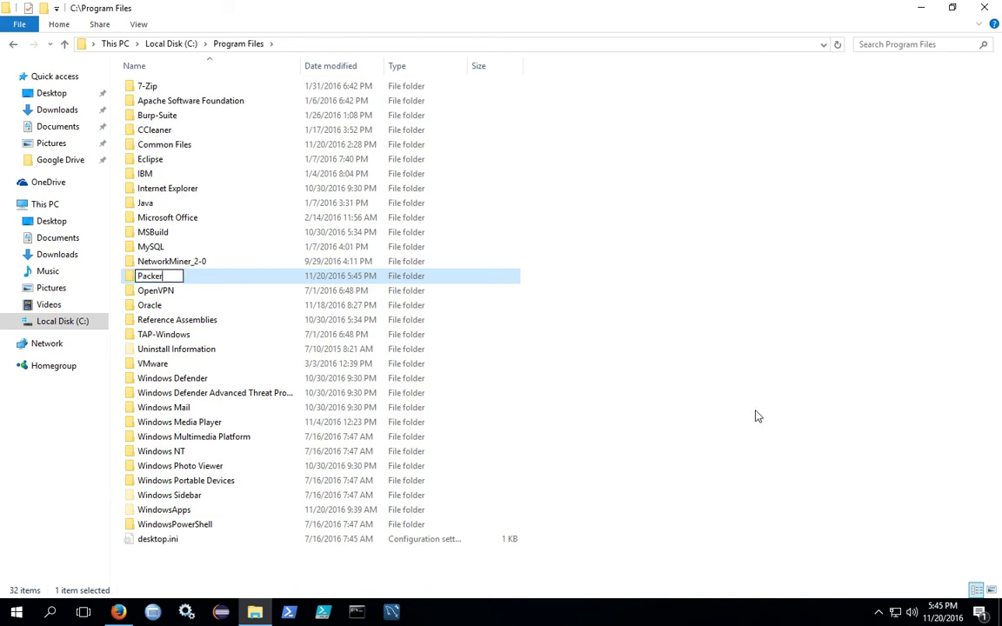
pyautogui.press('Return')
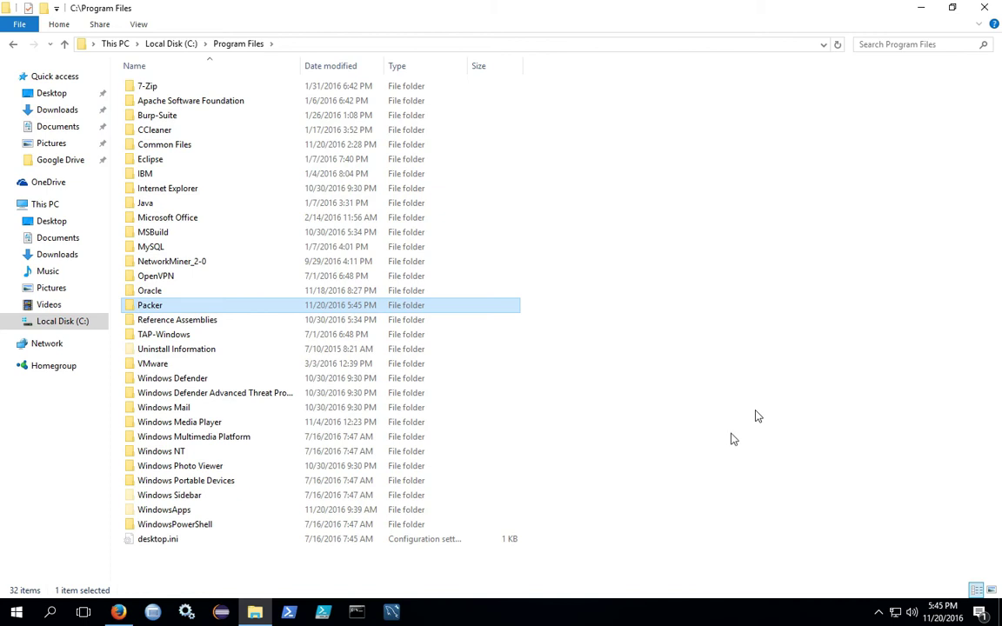
# Step: Paste packer.exe into the new Packer folder, granting administrator permission for the copy
pyautogui.doubleClick(215, 309)
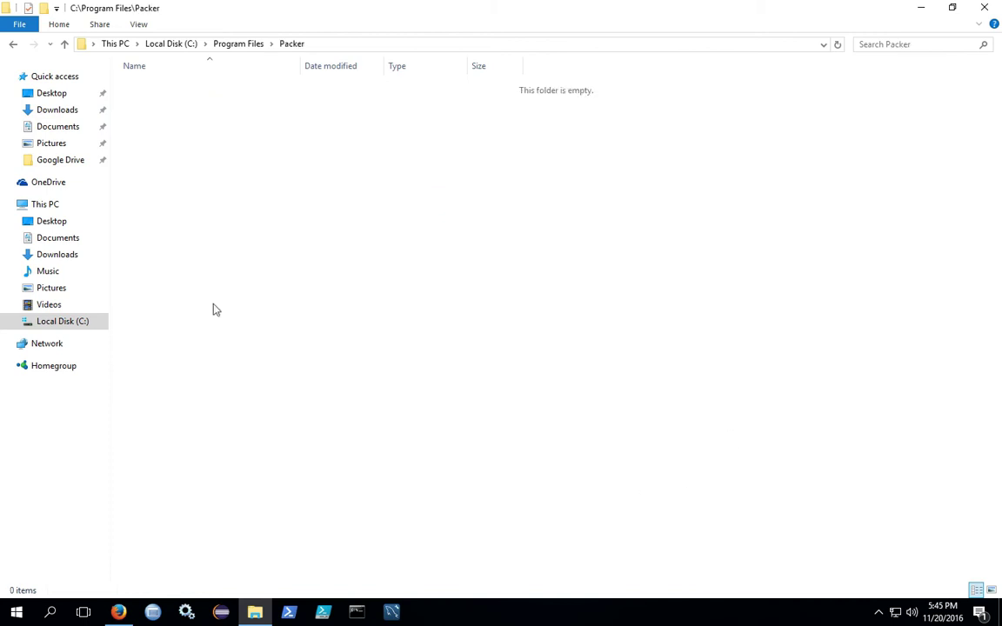
pyautogui.rightClick(288, 253)
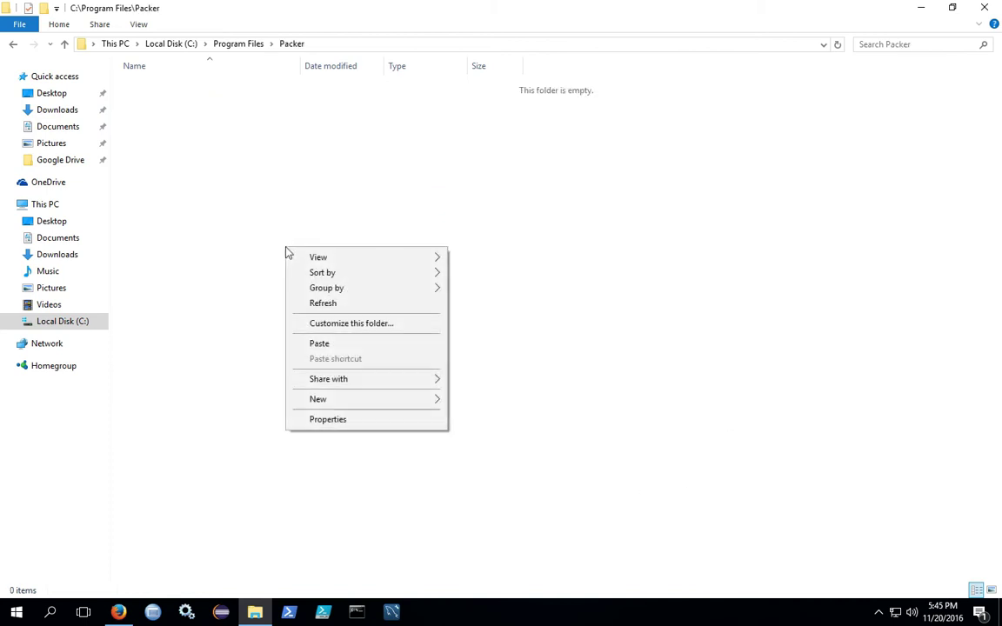
pyautogui.click(339, 347)
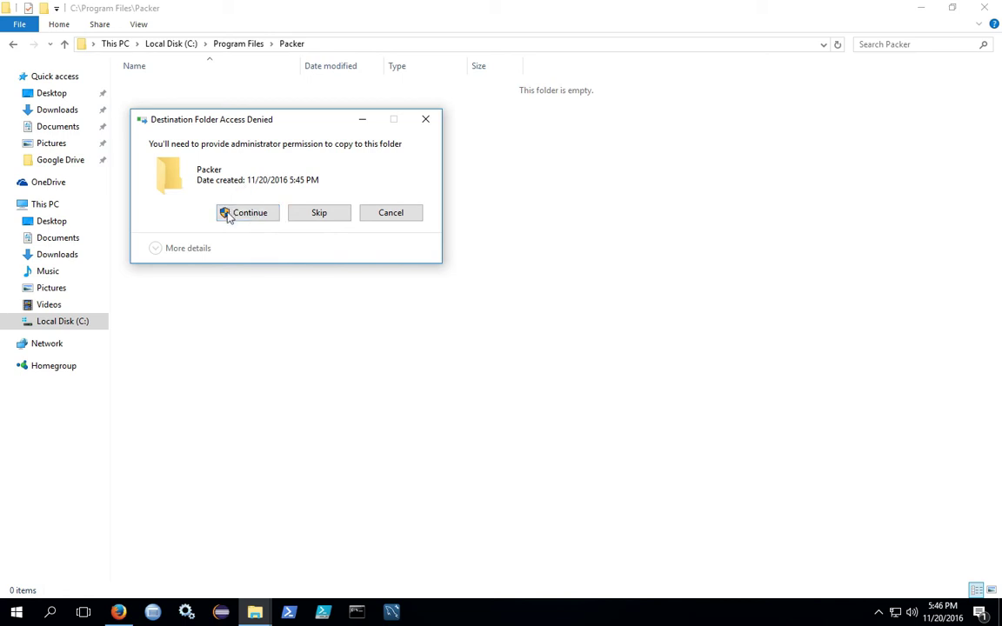
pyautogui.click(247, 213)
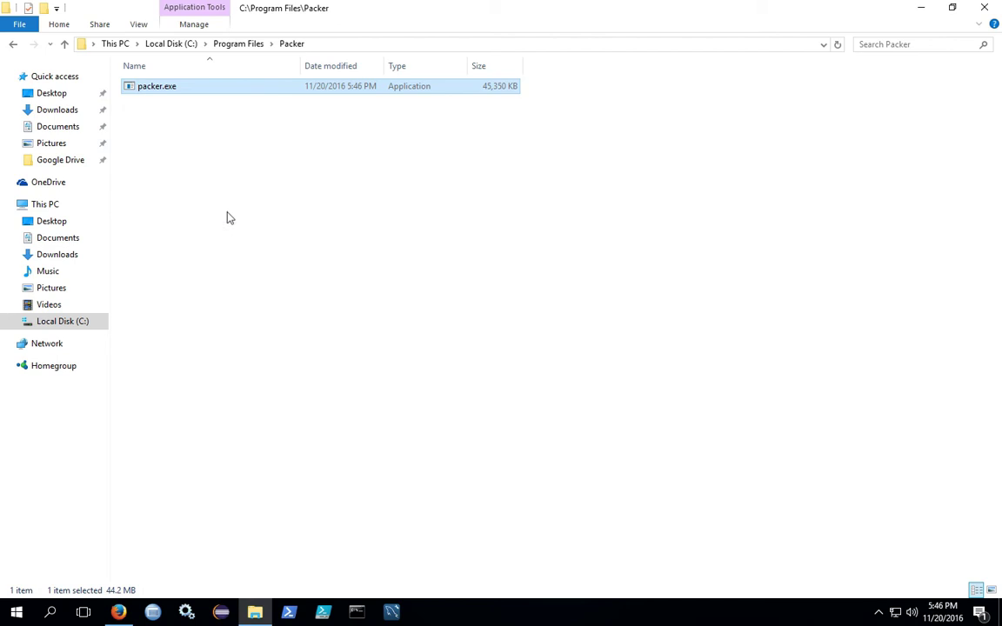
pyautogui.click(228, 218)
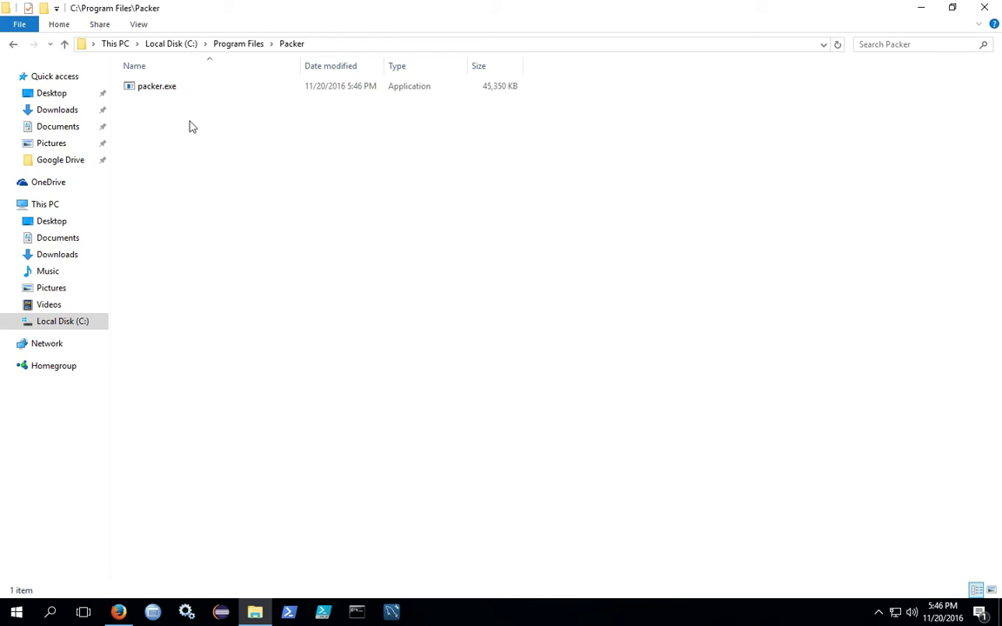
# Step: Copy the folder path C:\Program Files\Packer
pyautogui.click(340, 44)
pyautogui.hotkey('ctrl', 'c')
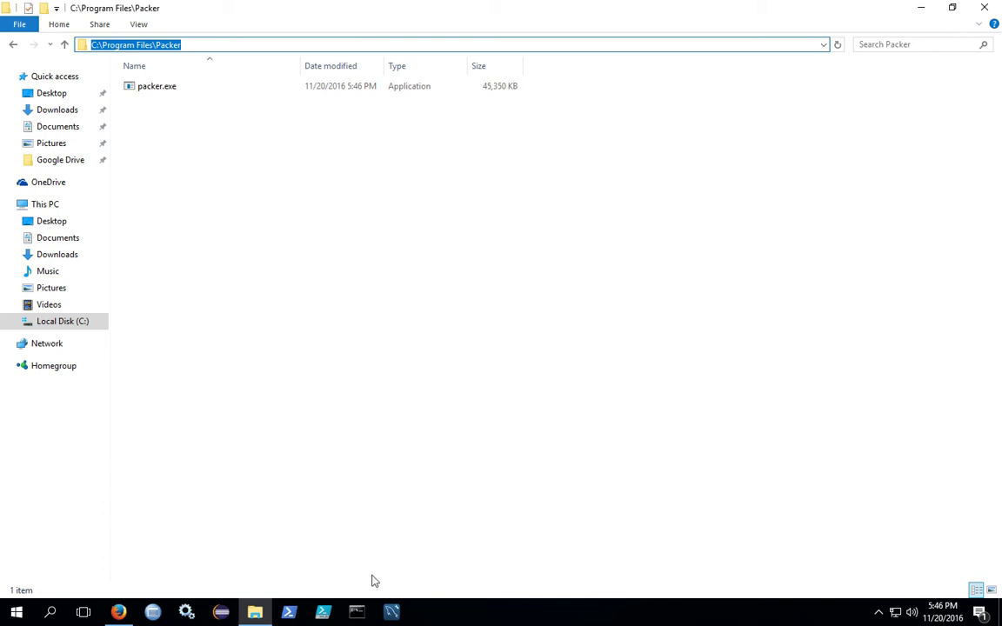
pyautogui.click(191, 41)
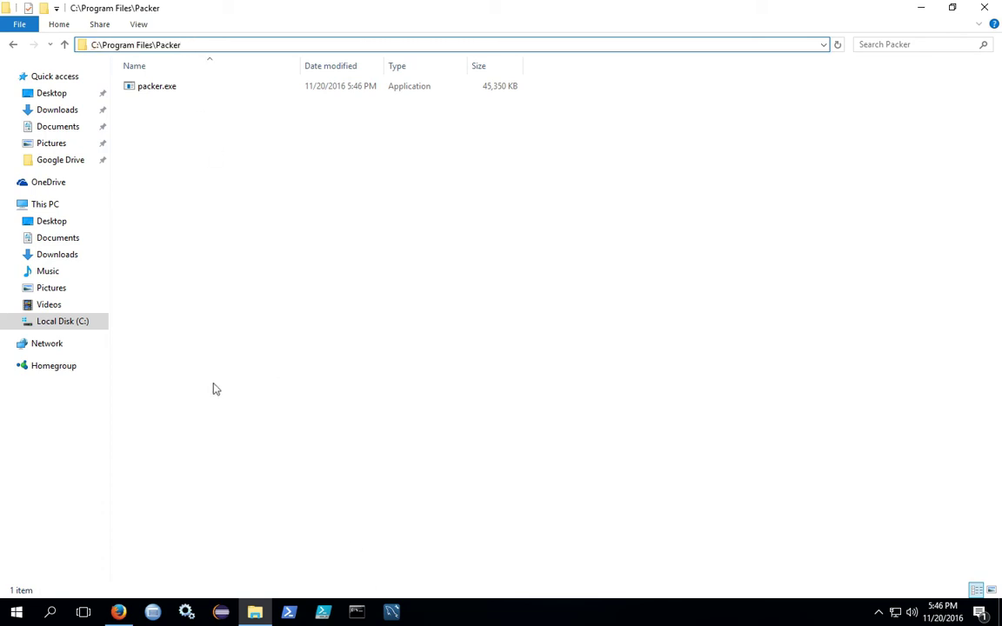
# Step: Open the system Path variable for editing in the environment variables of the advanced system settings
pyautogui.rightClick(16, 618)
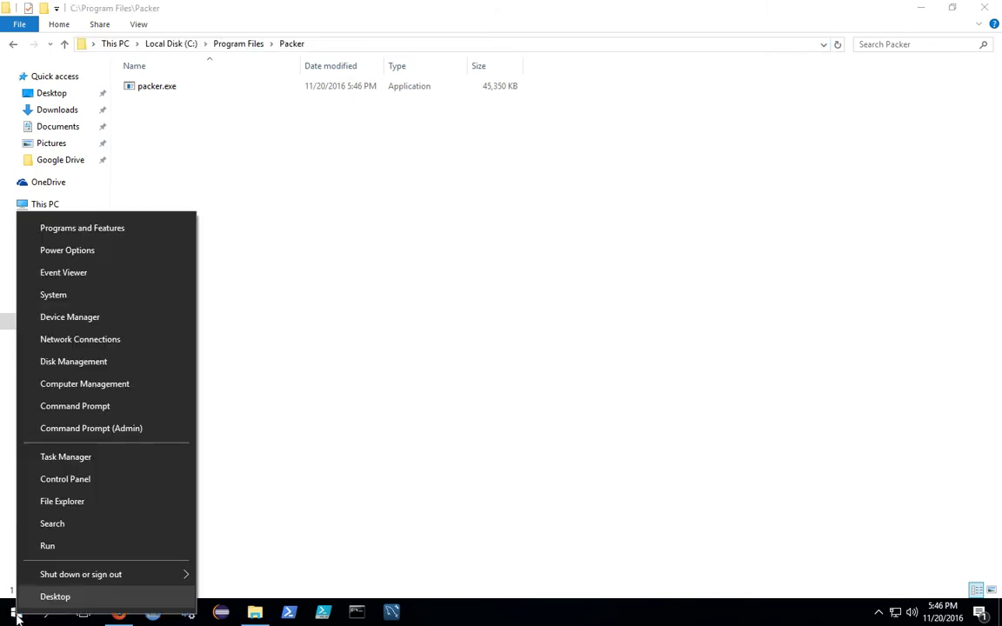
pyautogui.click(61, 299)
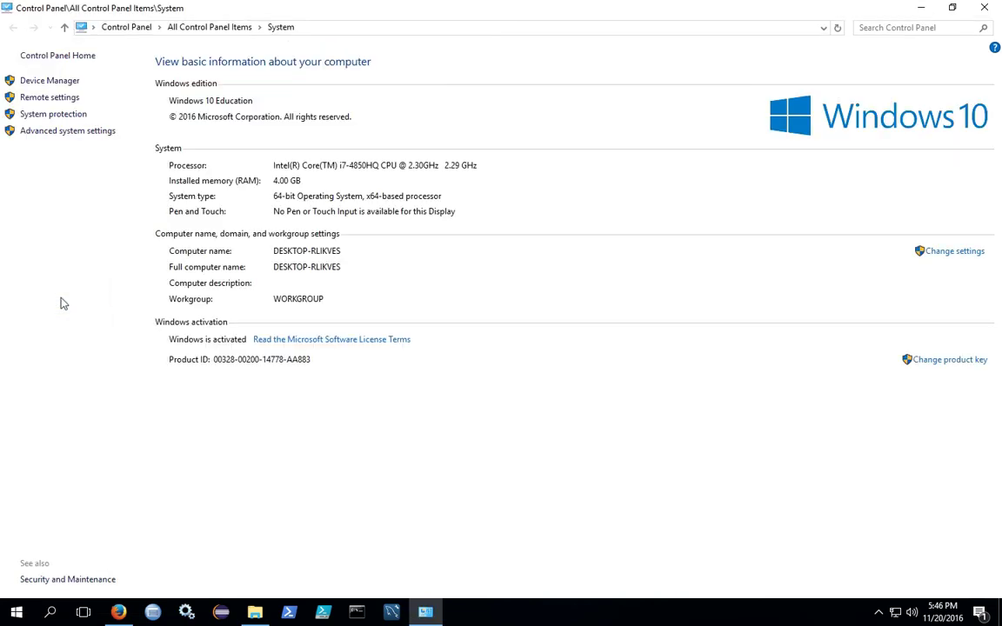
pyautogui.click(71, 132)
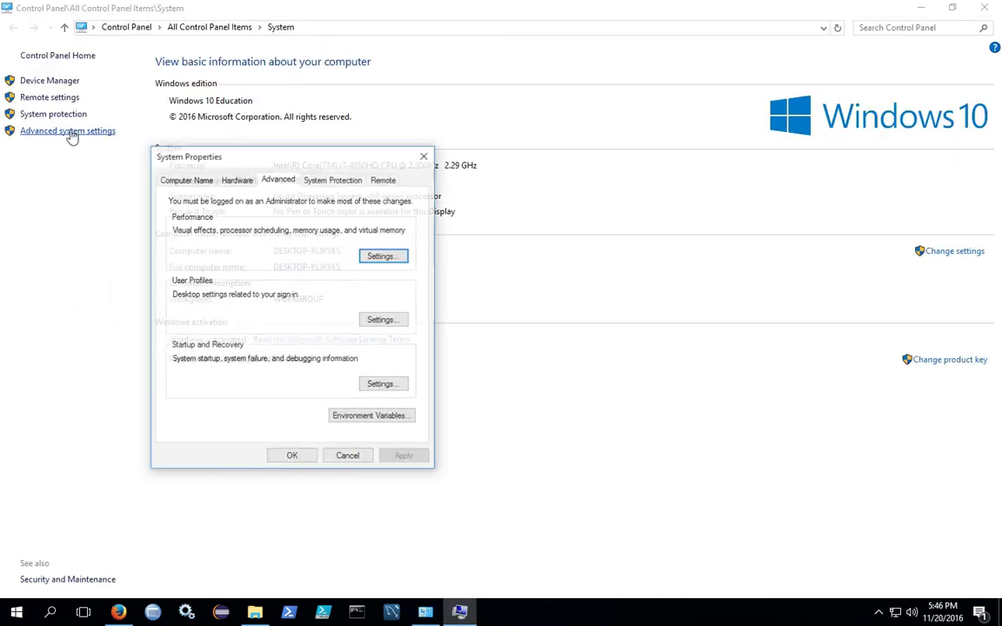
pyautogui.click(357, 418)
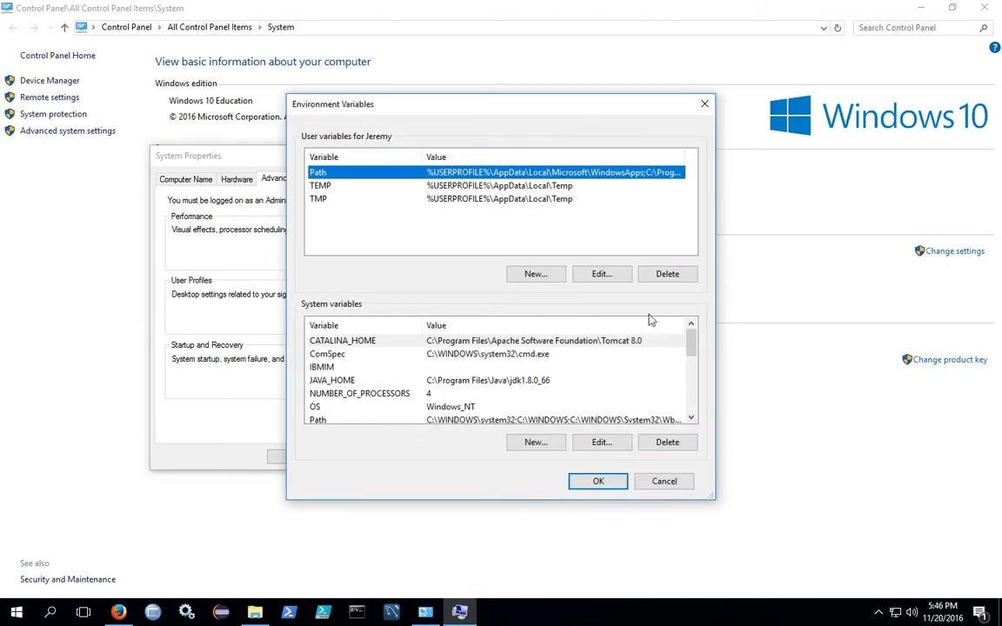
pyautogui.moveTo(694, 348); pyautogui.dragTo(690, 373)
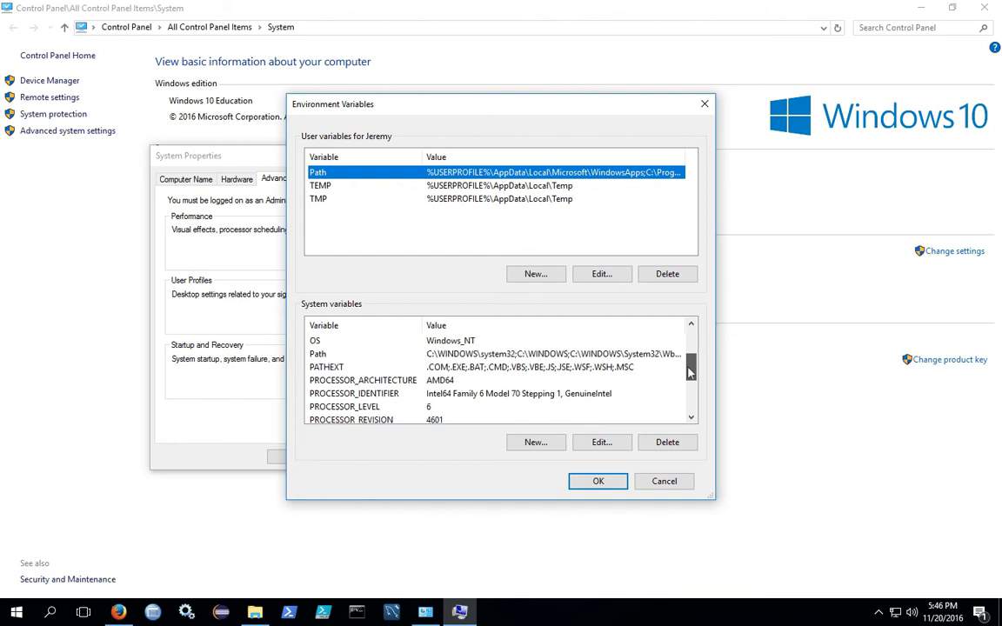
pyautogui.click(513, 355)
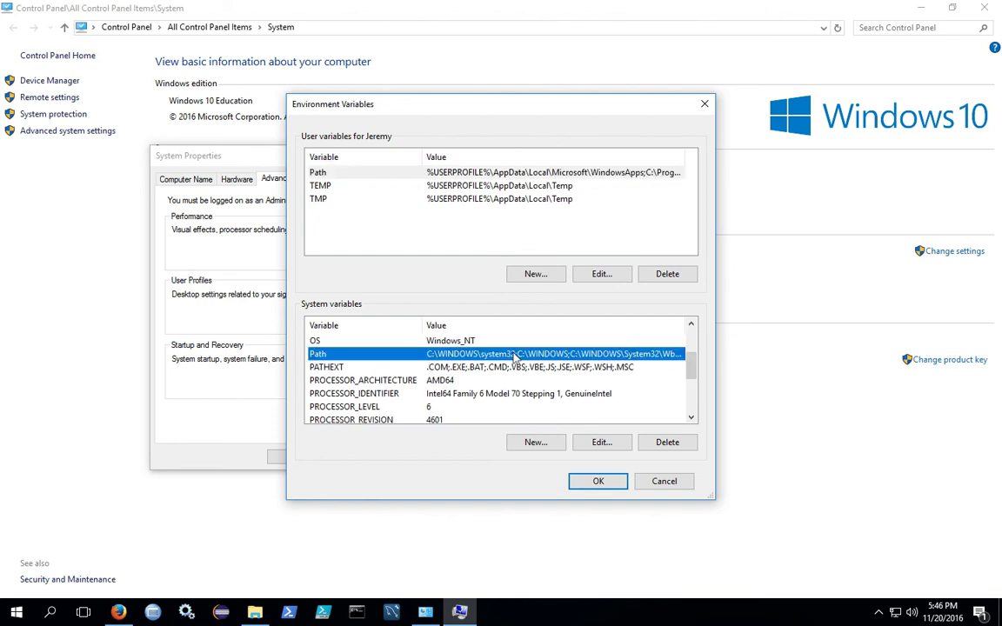
pyautogui.click(599, 447)
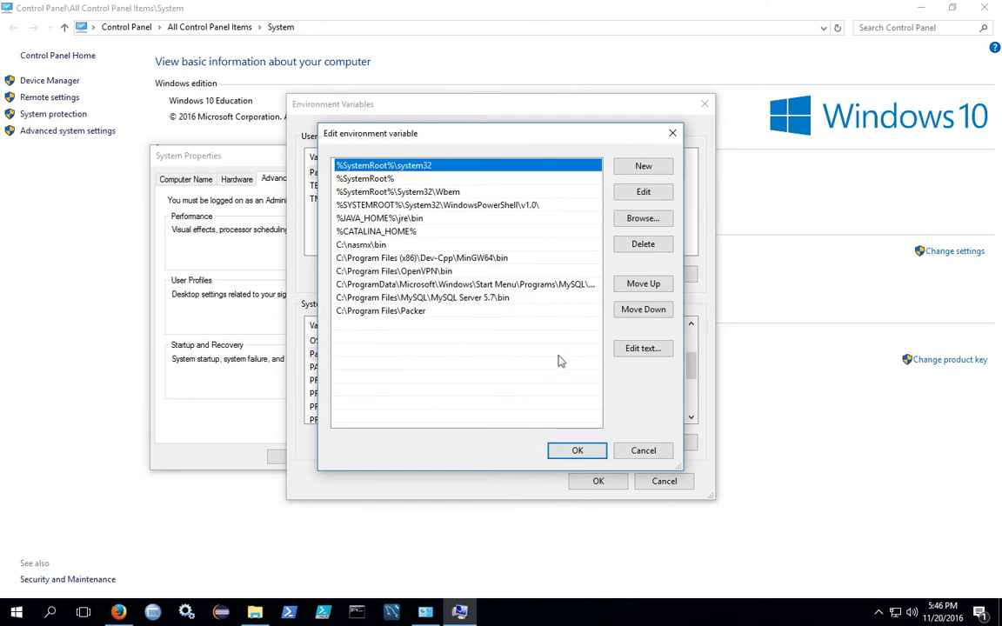
# Step: Add a new Path entry from the copied C:\Program Files\Packer path and rewrite it as %ProgramFiles%\Packer
pyautogui.click(635, 167)
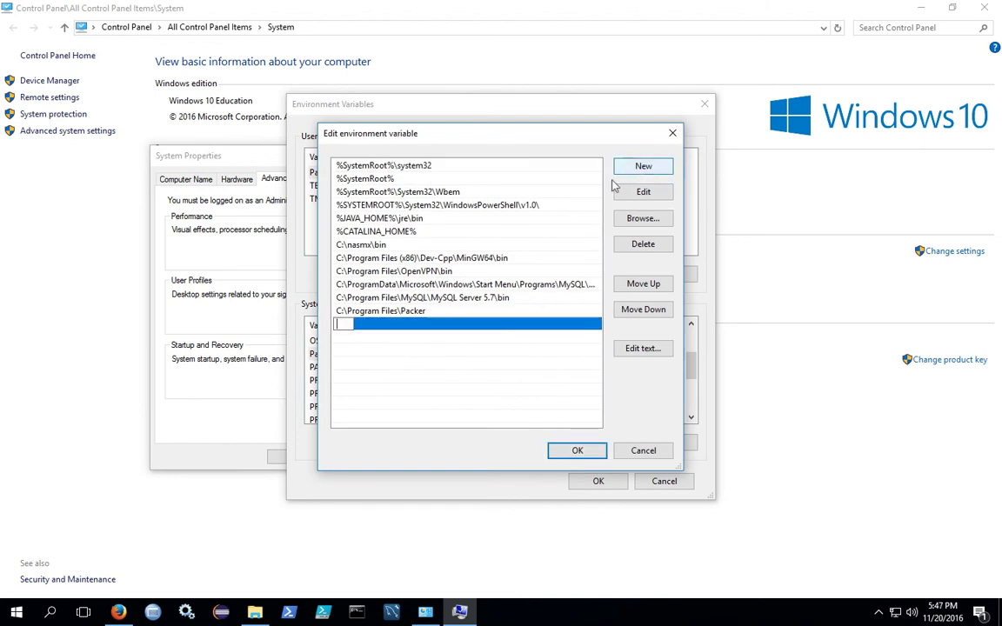
pyautogui.hotkey('ctrl', 'v')
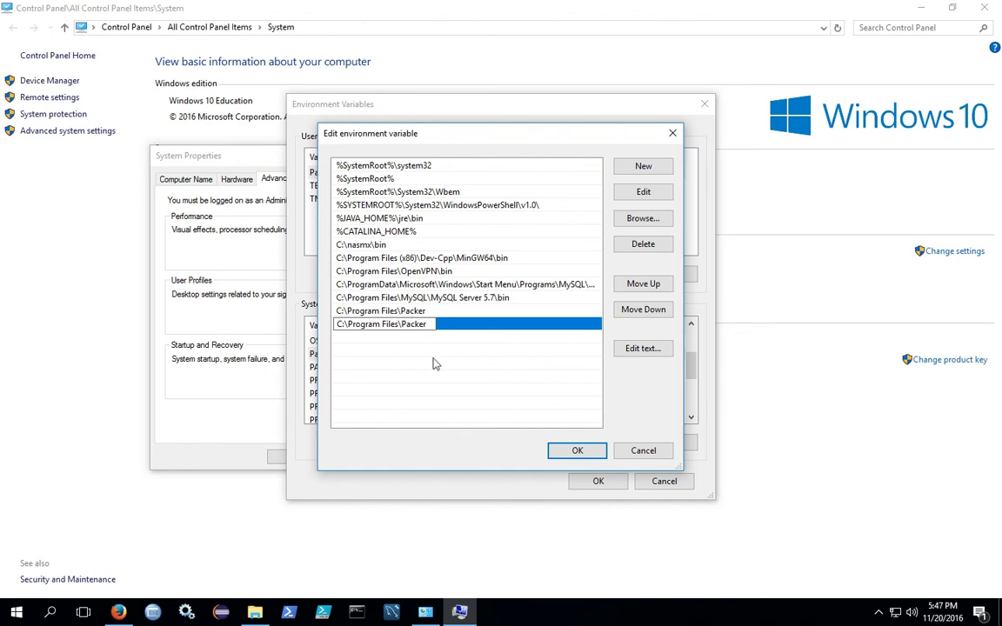
pyautogui.press('Left')
pyautogui.press('Left')
pyautogui.press('Left')
pyautogui.press('Left')
pyautogui.press('BackSpace')
pyautogui.press('BackSpace')
pyautogui.press('BackSpace')
pyautogui.press('BackSpace')
pyautogui.press('BackSpace')
pyautogui.press('BackSpace')
pyautogui.press('BackSpace')
pyautogui.press('BackSpace')
pyautogui.press('BackSpace')
pyautogui.press('BackSpace')
pyautogui.press('BackSpace')
pyautogui.press('BackSpace')
pyautogui.press('BackSpace')
pyautogui.press('BackSpace')
pyautogui.press('BackSpace')
pyautogui.press('BackSpace')
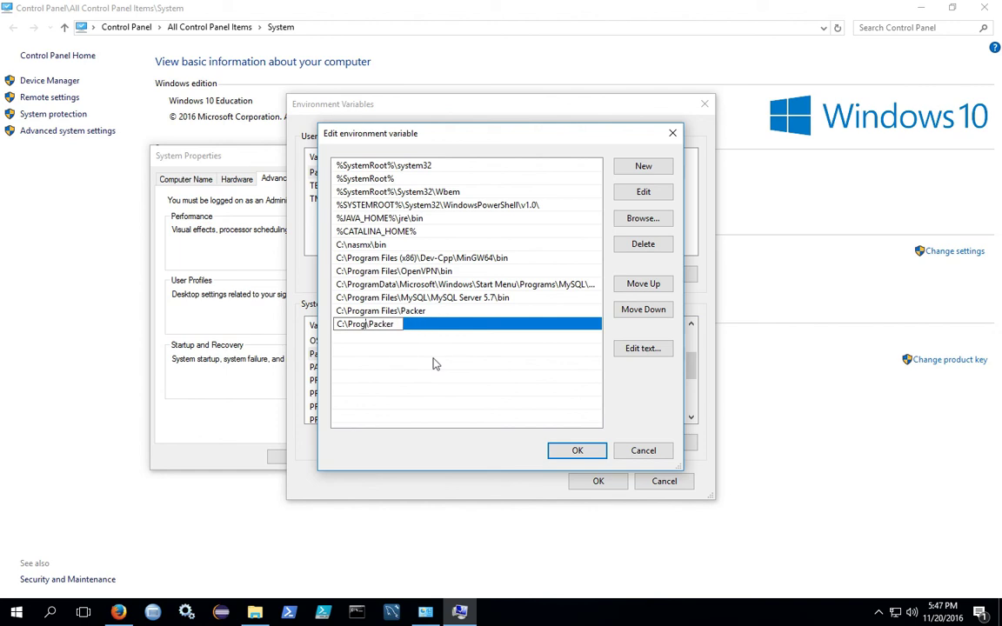
pyautogui.write('%')
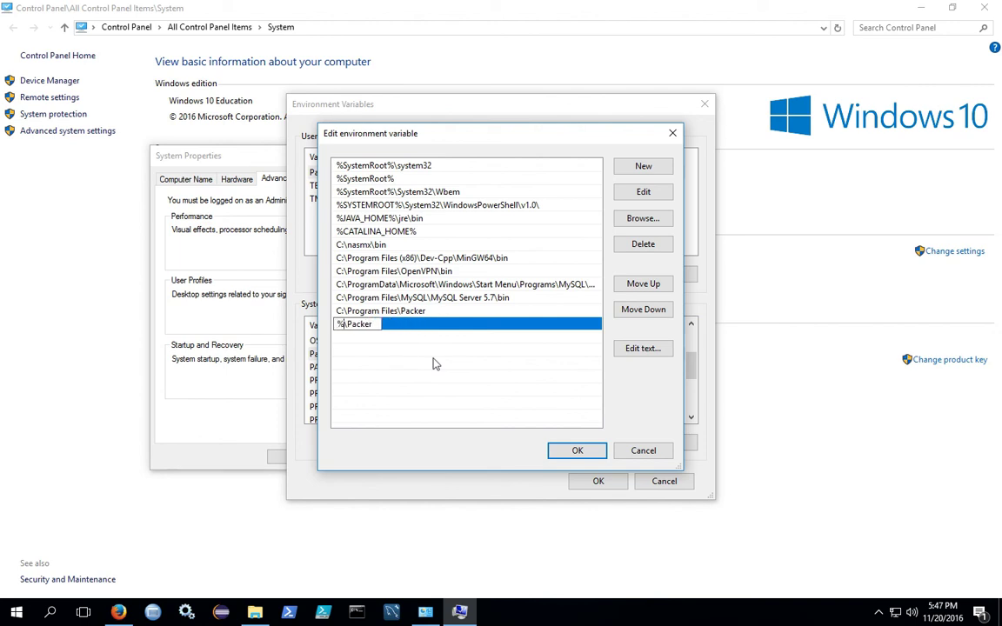
pyautogui.write('ProgramFiles')
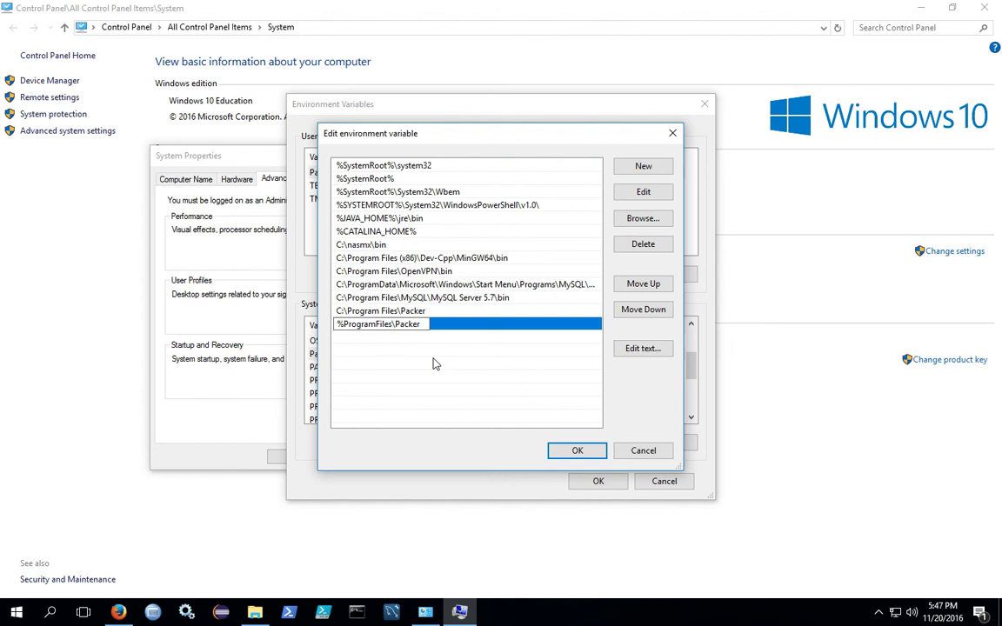
pyautogui.write('%')
pyautogui.click(435, 341)
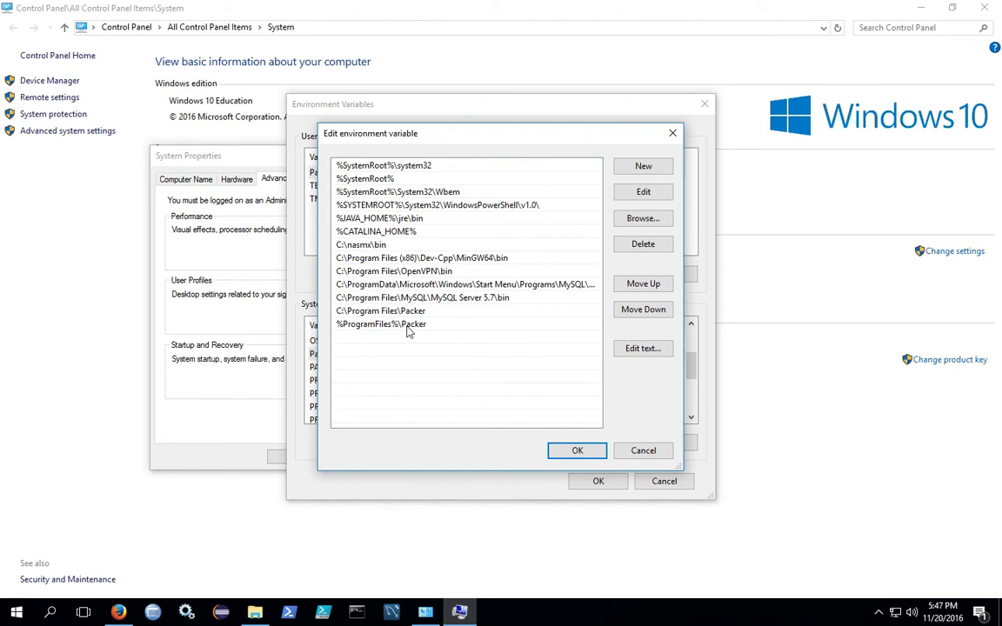
# Step: Delete the %ProgramFiles%\Packer entry from the Path list
pyautogui.click(407, 327)
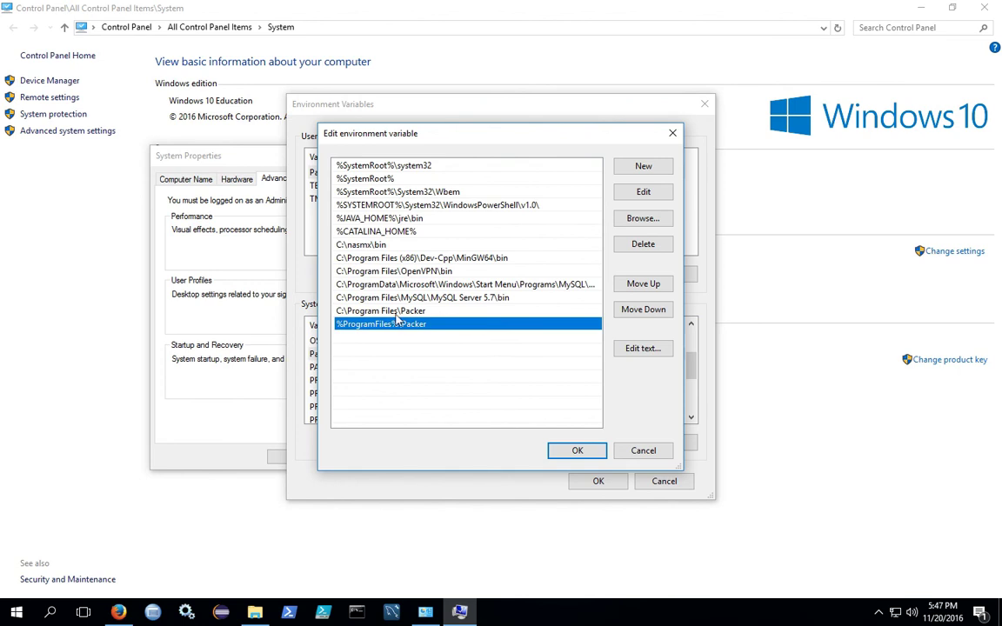
pyautogui.click(398, 312)
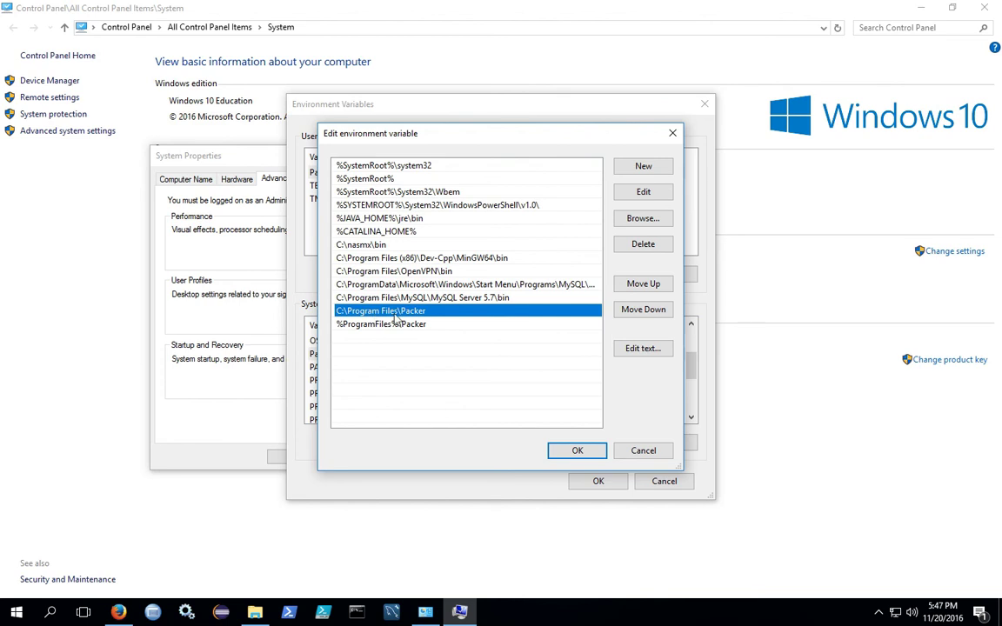
pyautogui.click(445, 327)
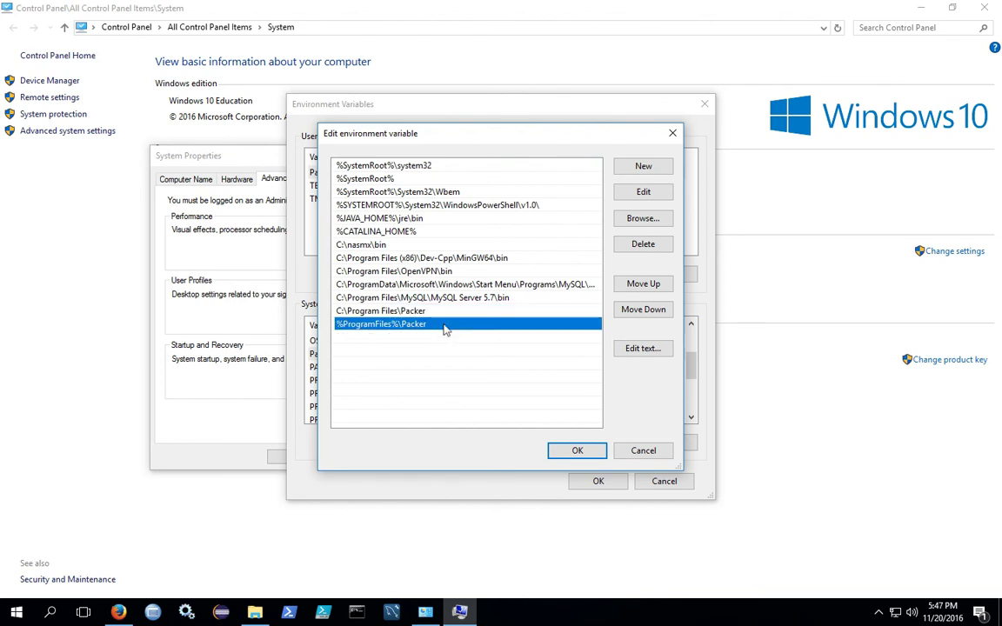
pyautogui.click(643, 247)
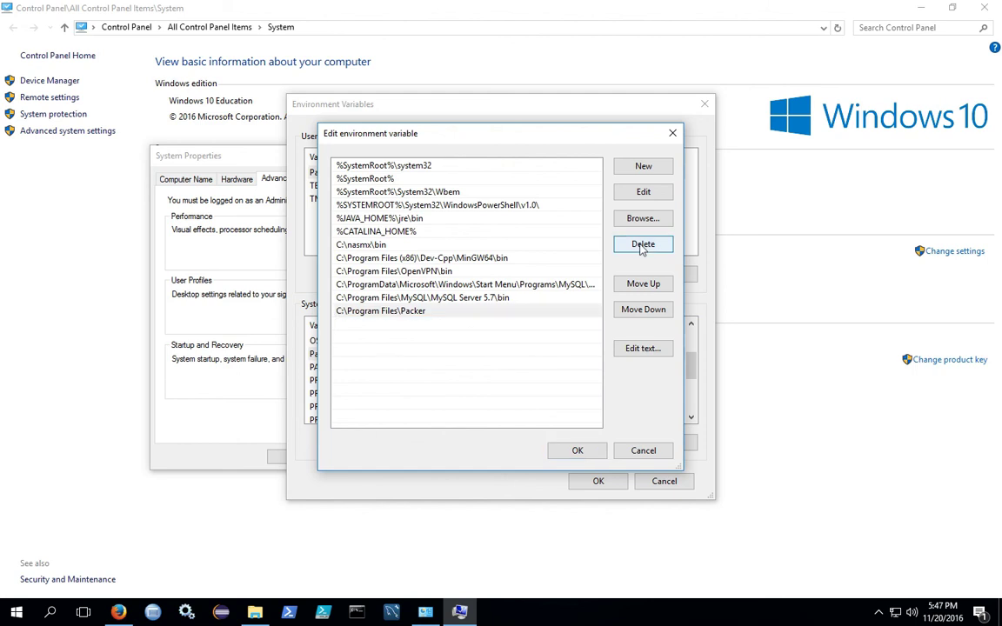
# Step: Save the Path variable with the C:\Program Files\Packer entry and close the system settings windows
pyautogui.click(405, 312)
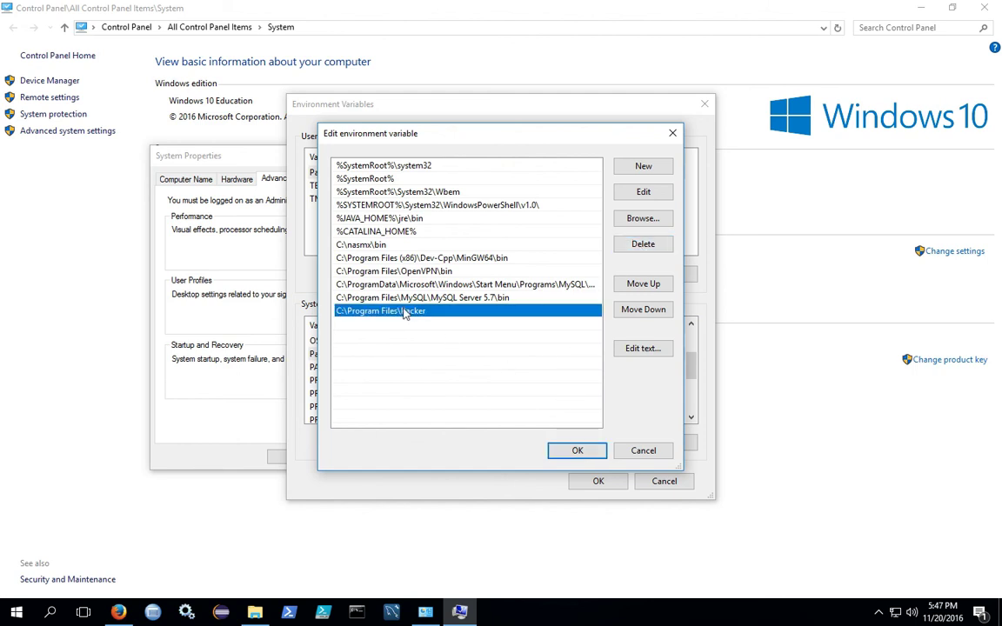
pyautogui.click(576, 449)
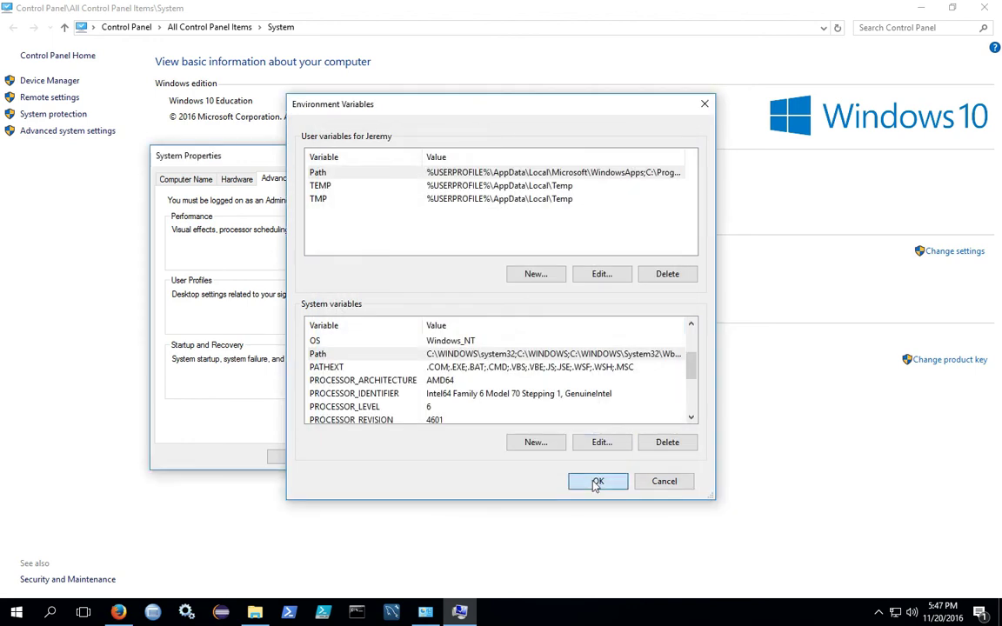
pyautogui.click(598, 481)
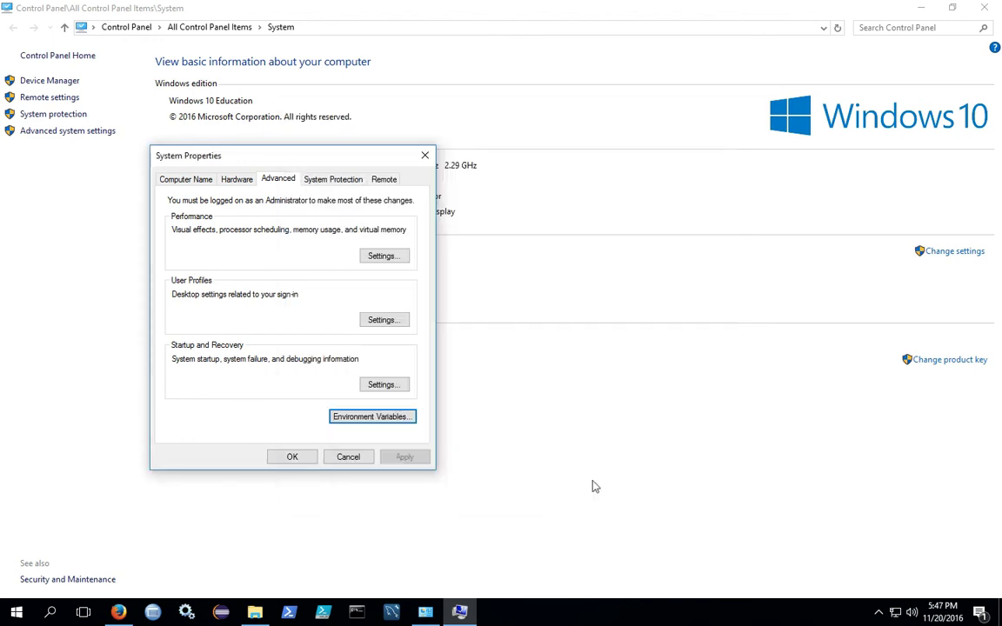
pyautogui.click(293, 457)
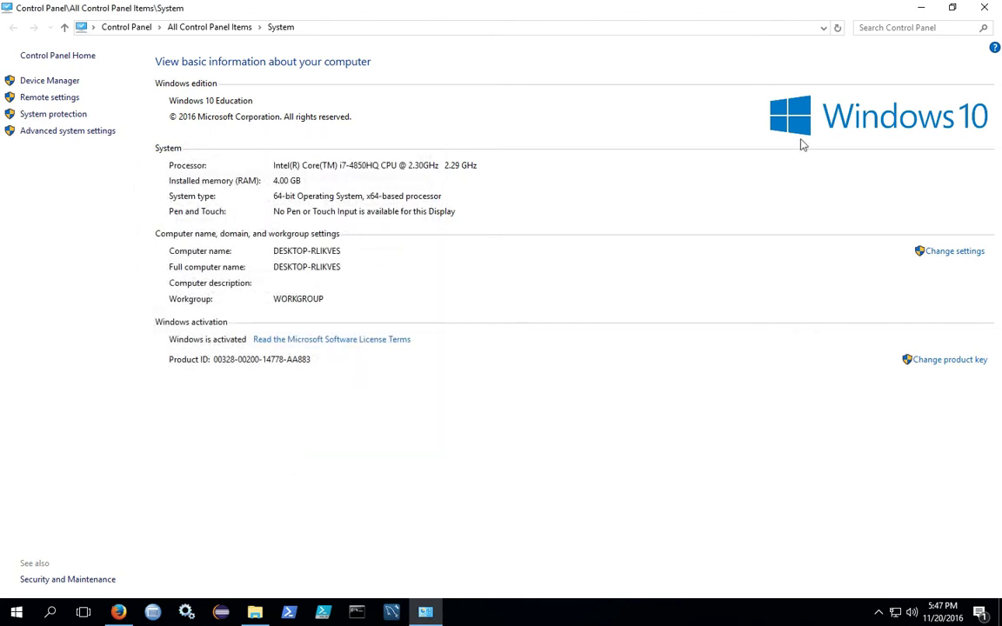
pyautogui.click(984, 8)
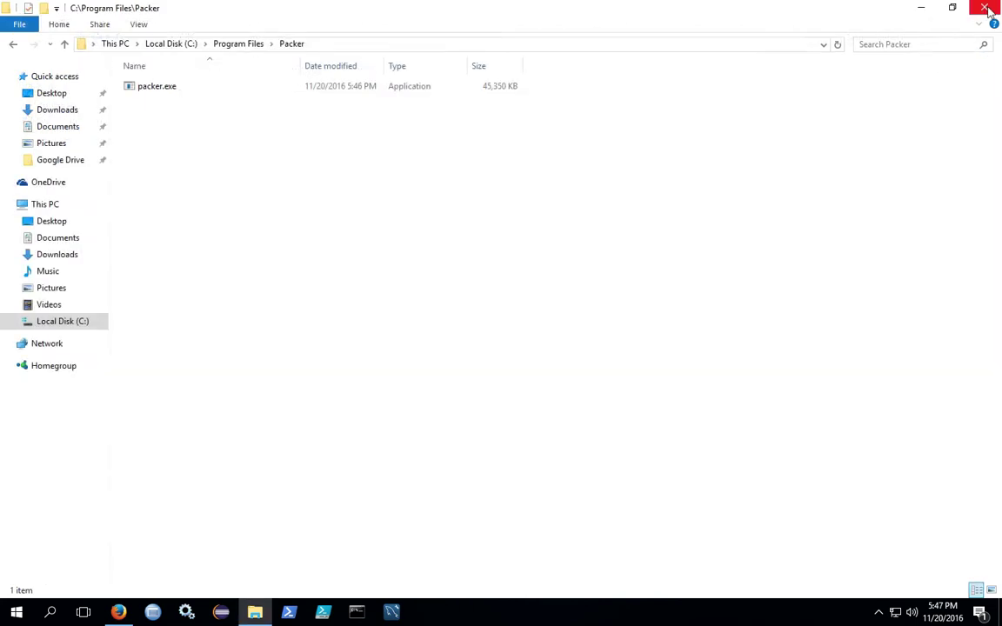
# Step: Search Windows Settings for "Envir", open the system environment variables result, and close both windows without changes
pyautogui.click(17, 616)
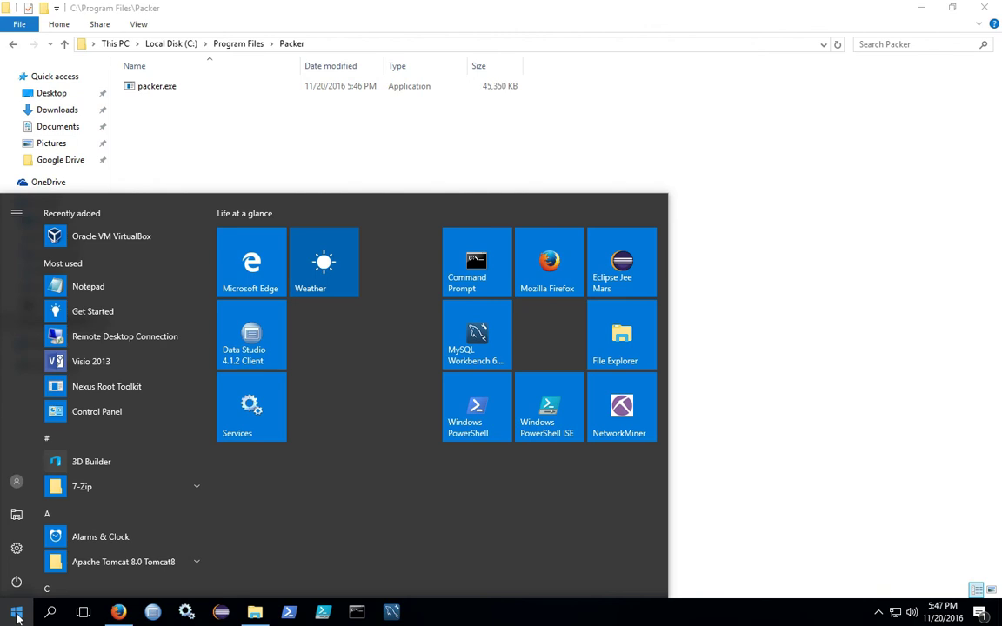
pyautogui.click(16, 548)
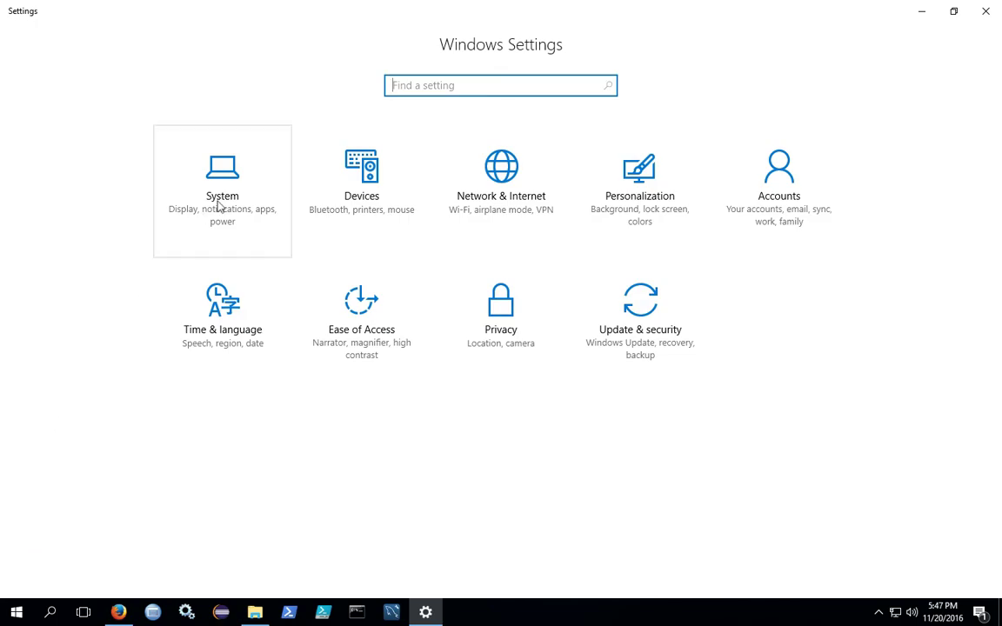
pyautogui.click(218, 206)
pyautogui.write('En')
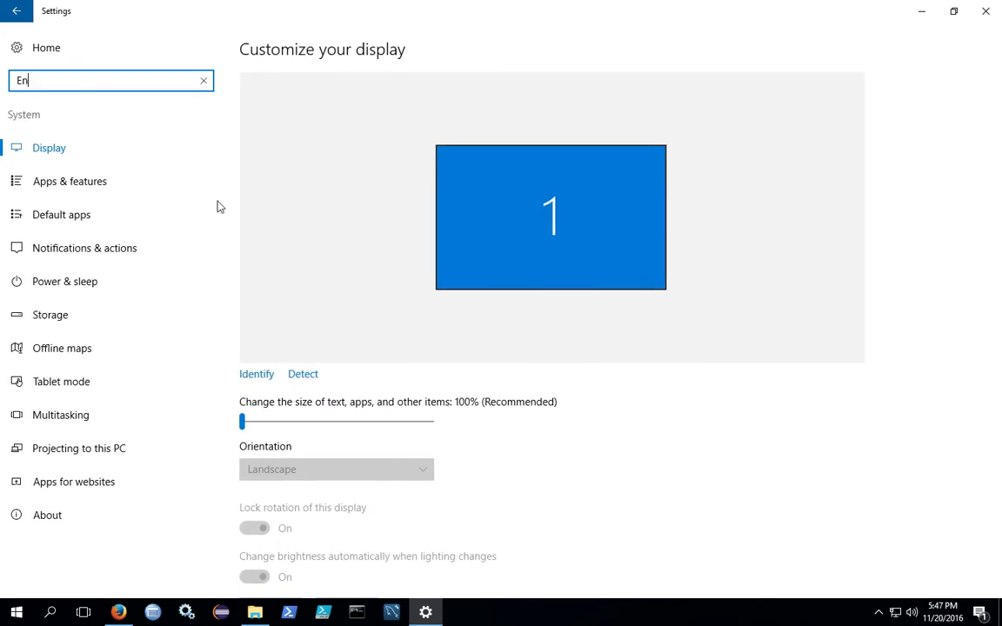
pyautogui.write('vir')
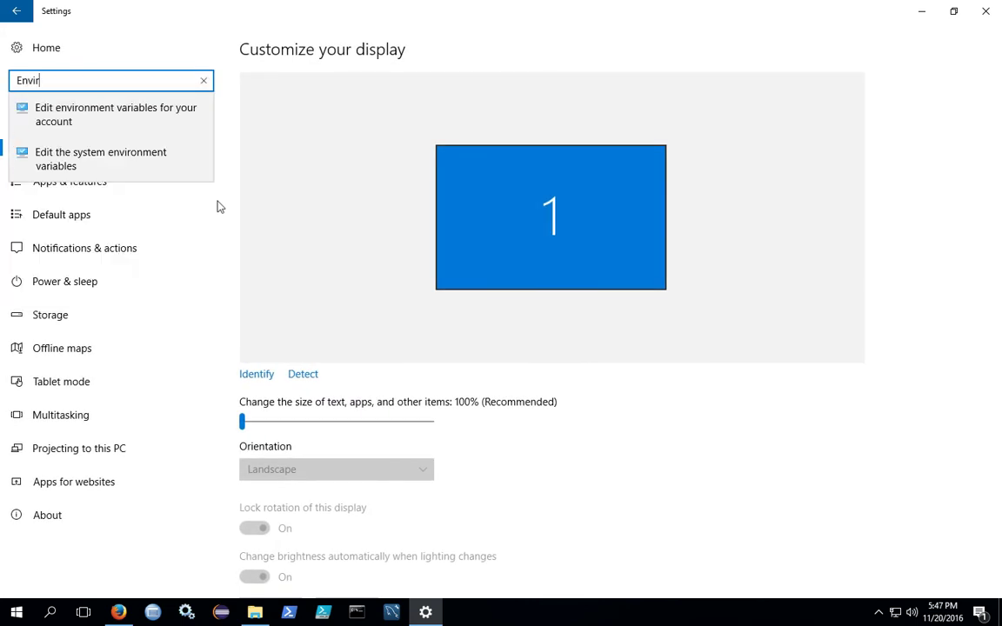
pyautogui.press('Down')
pyautogui.press('Down')
pyautogui.press('Return')
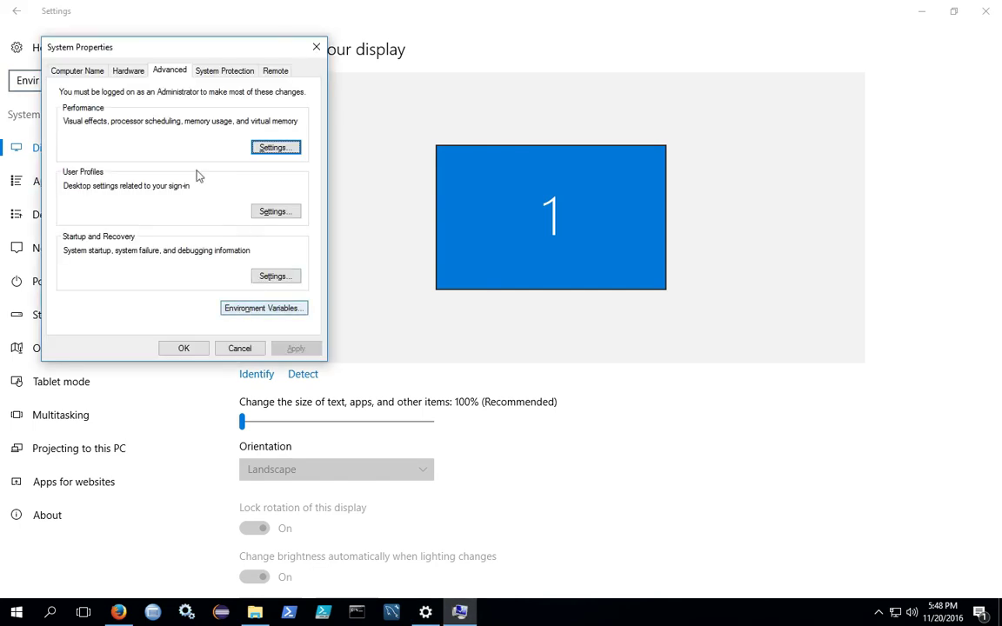
pyautogui.click(316, 47)
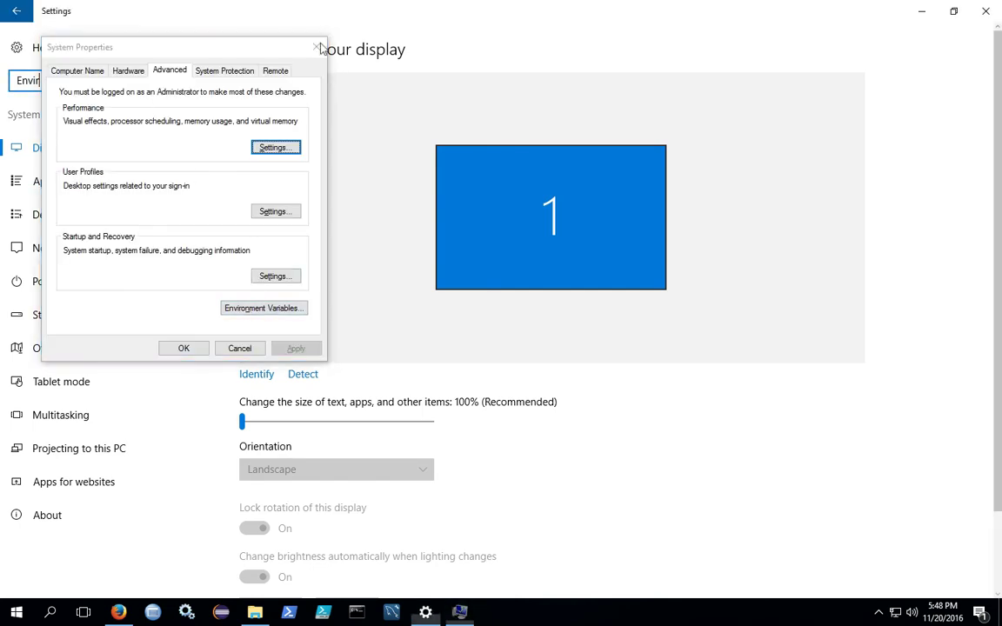
pyautogui.click(984, 12)
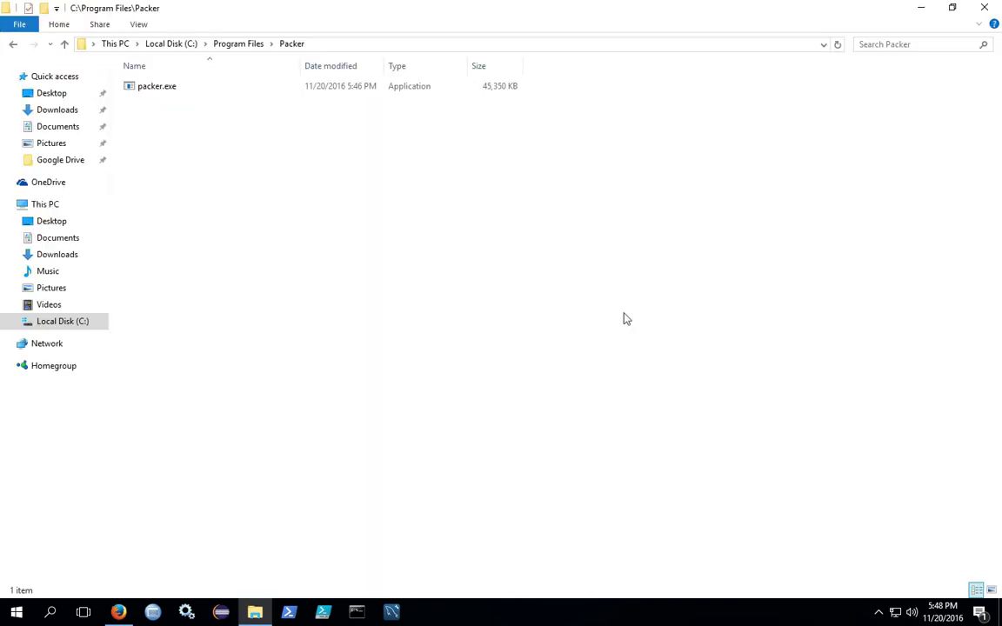
# Step: Close the open folder windows and enter the packer command in a new Command Prompt
pyautogui.click(984, 7)
pyautogui.click(996, 9)
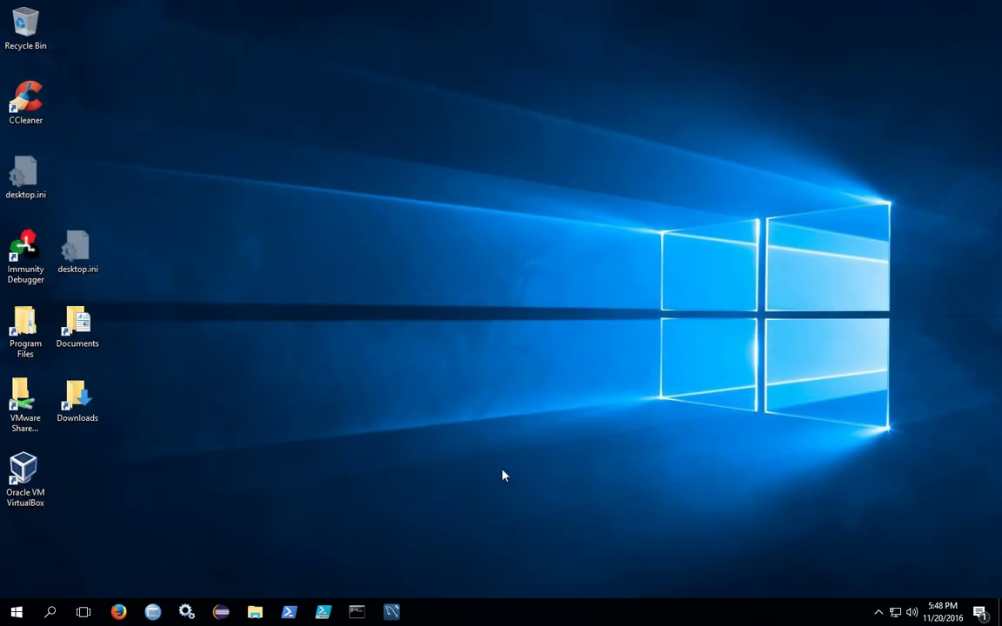
pyautogui.click(357, 609)
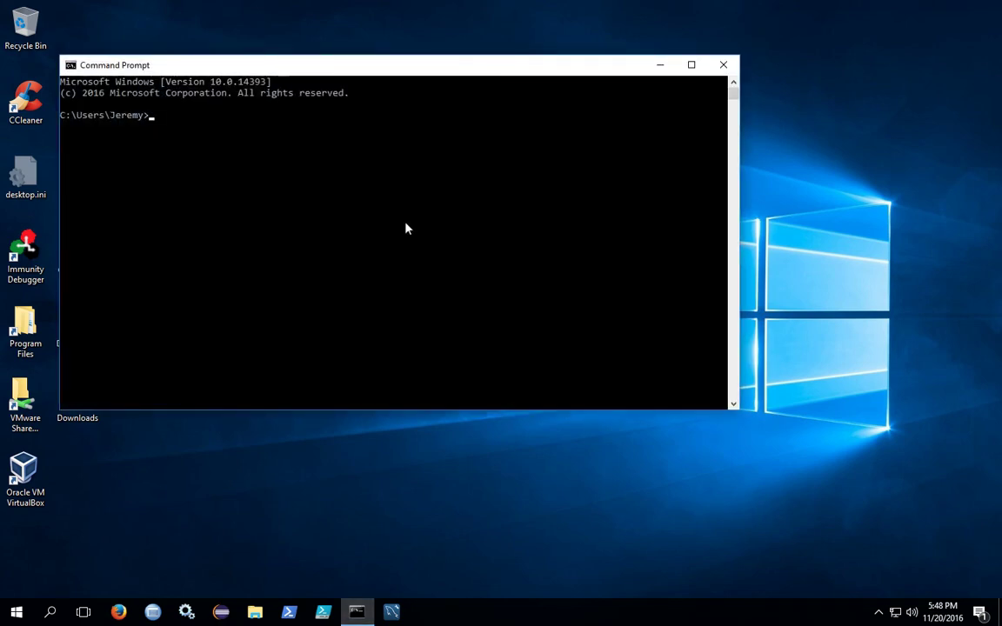
pyautogui.write('packer')
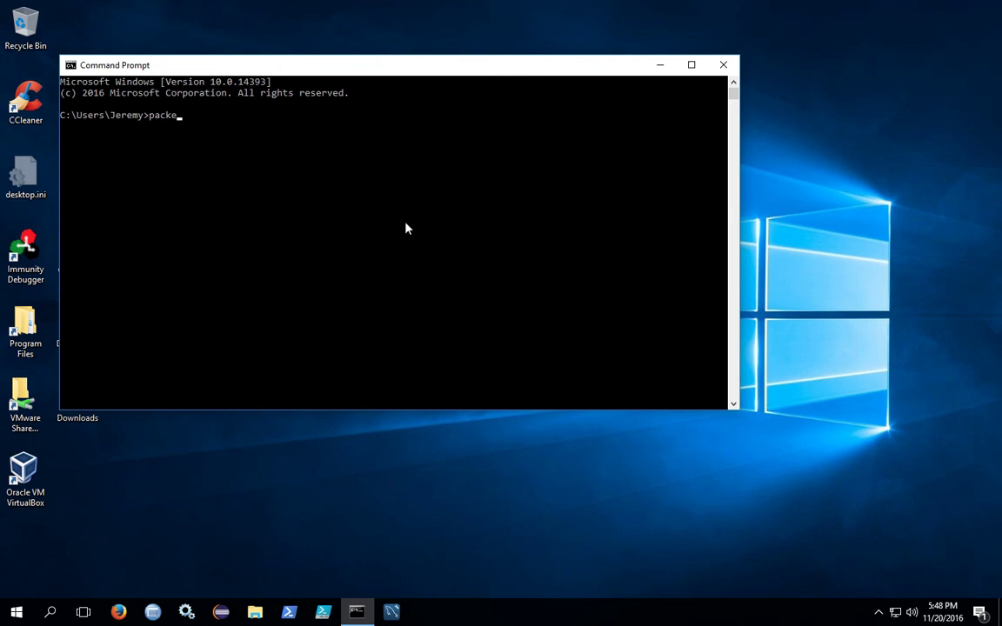